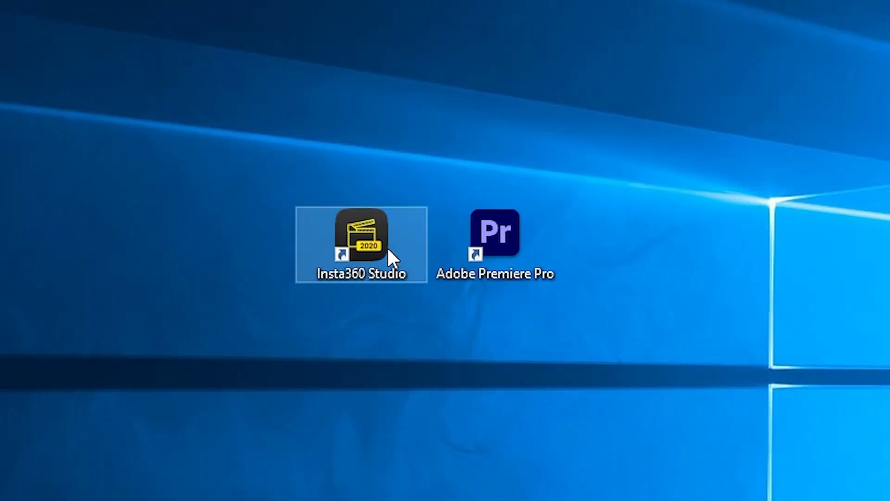
left_click(388, 249)
left_click(536, 255)
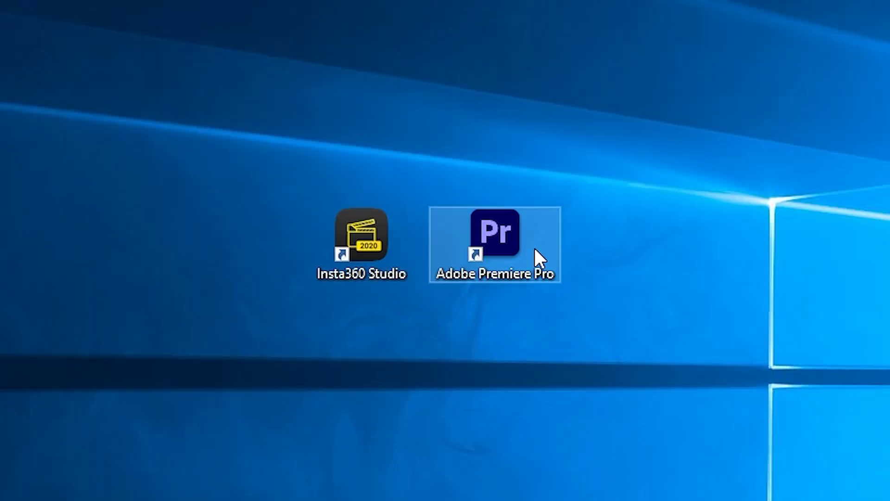
left_click(517, 317)
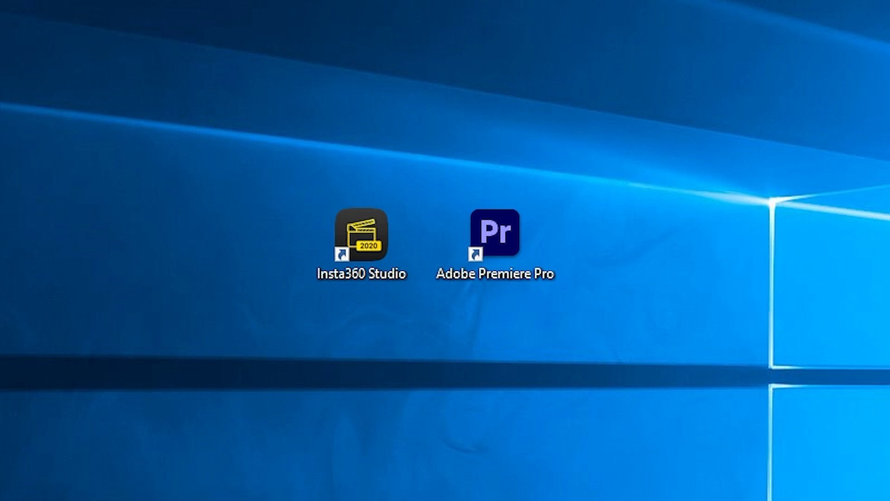
Launch Insta360 Studio, import VID_20201207_222840_00_332.insv from the RAW folder and pause its playback.
double_click(388, 251)
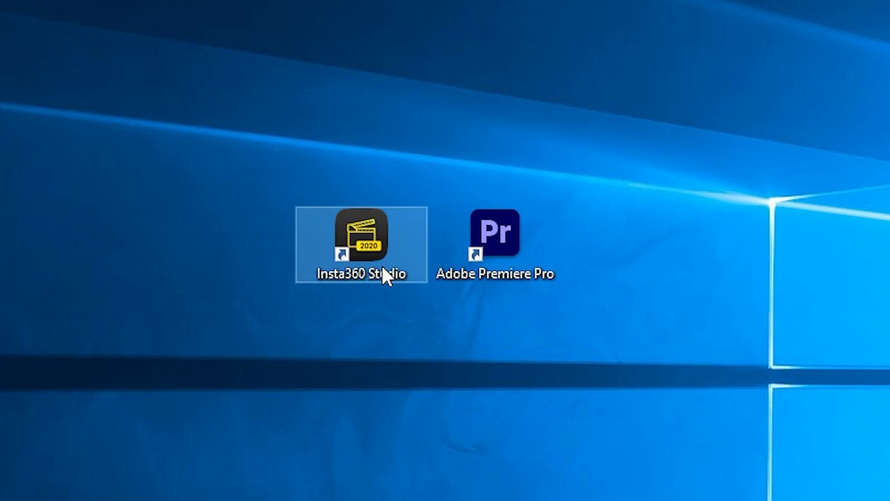
left_click(537, 241)
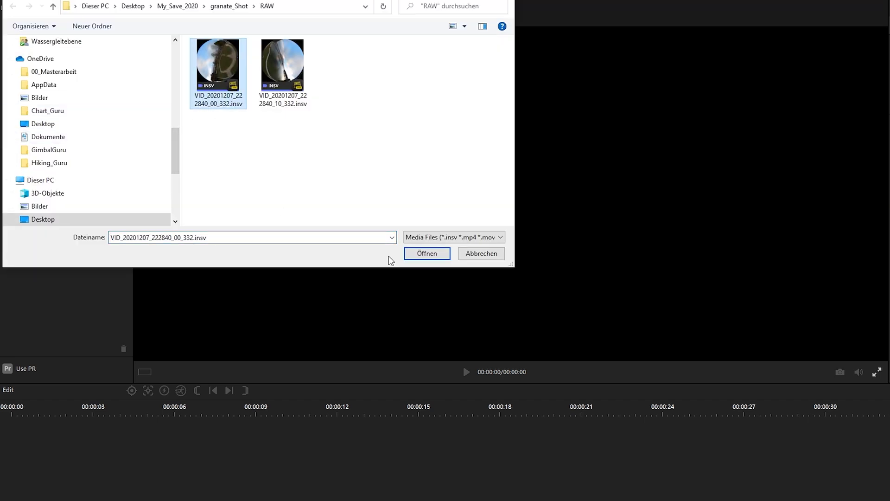
left_click(424, 254)
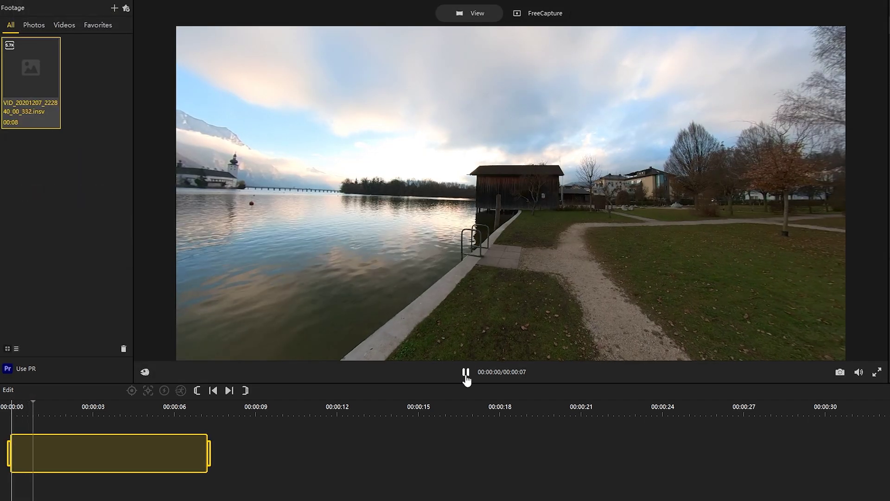
left_click(466, 372)
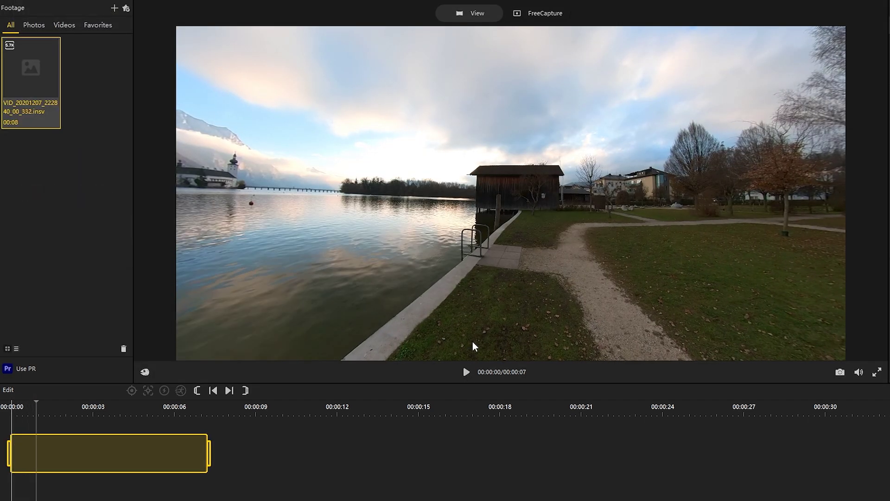
Switch to FreeCapture, centre the view on the man and set a Natural View keyframe at 1.620 s.
left_click(544, 15)
left_click_drag(620, 191, 343, 195)
left_click_drag(723, 222, 413, 166)
left_click_drag(520, 218, 454, 204)
left_click(465, 372)
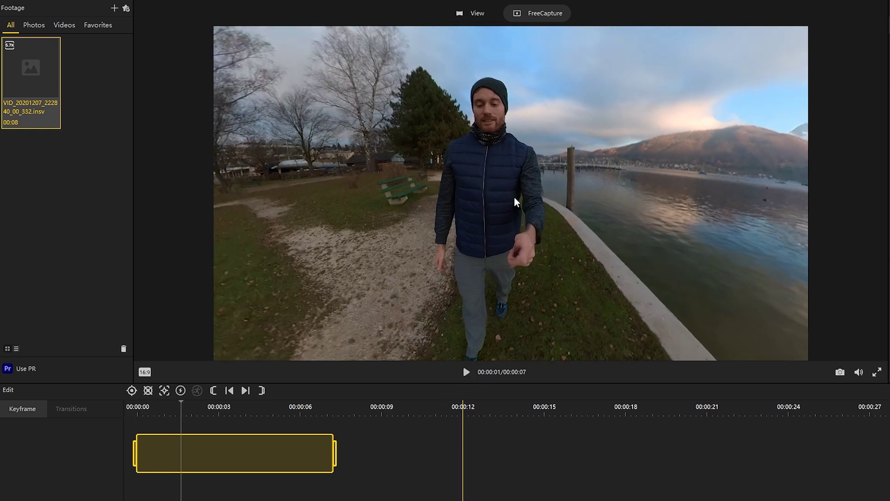
left_click(56, 430)
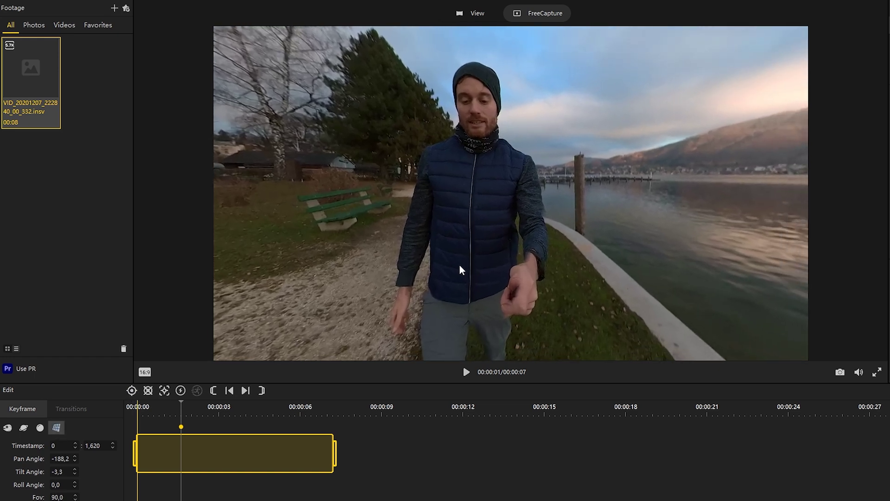
Advance to 1.960 s and add a keyframe with the view tilted up to 75.0 at pan -185.3.
key("space")
key("space")
left_click_drag(517, 107, 556, 183)
left_click(131, 390)
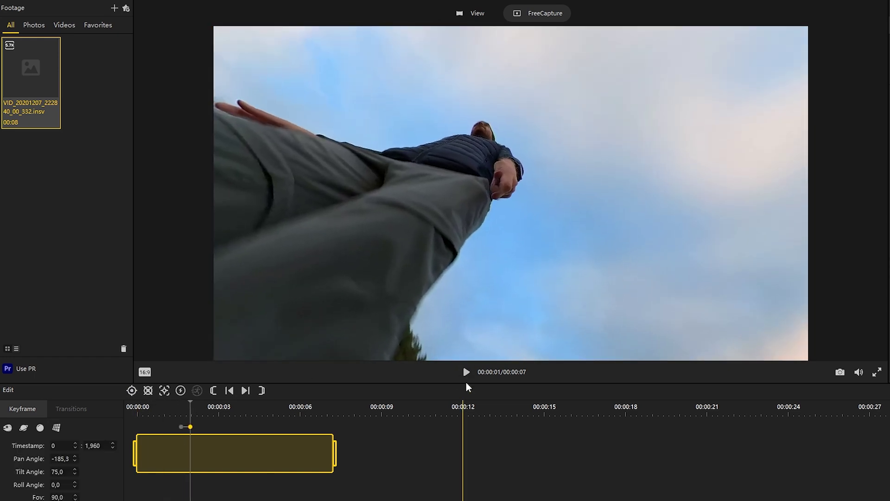
Advance to about 2.3 s, re-centre the tilted view on the man and add a third keyframe.
left_click(466, 372)
Advance to 2.820 s and add a keyframe framing the man upright at pan -186.8 and tilt 15.5.
left_click(466, 371)
left_click_drag(524, 148, 558, 322)
left_click_drag(484, 60, 481, 167)
left_click(132, 390)
left_click(465, 371)
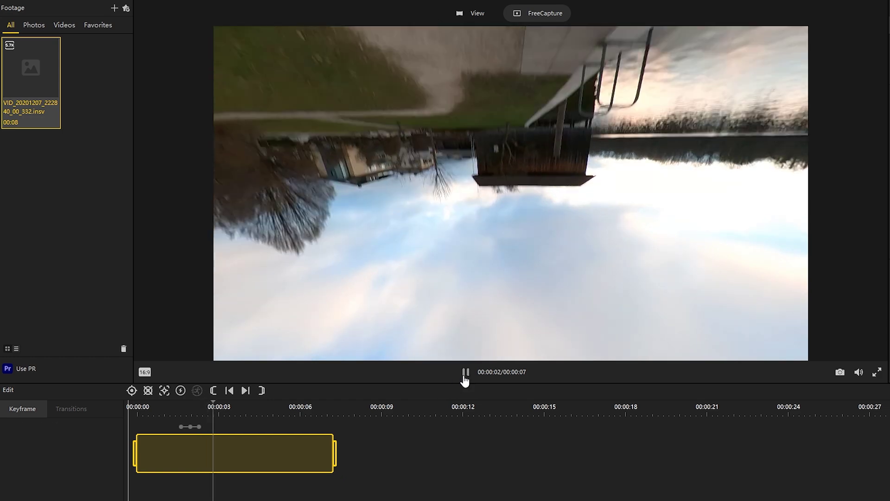
left_click(466, 371)
left_click_drag(503, 324, 535, 234)
left_click(132, 391)
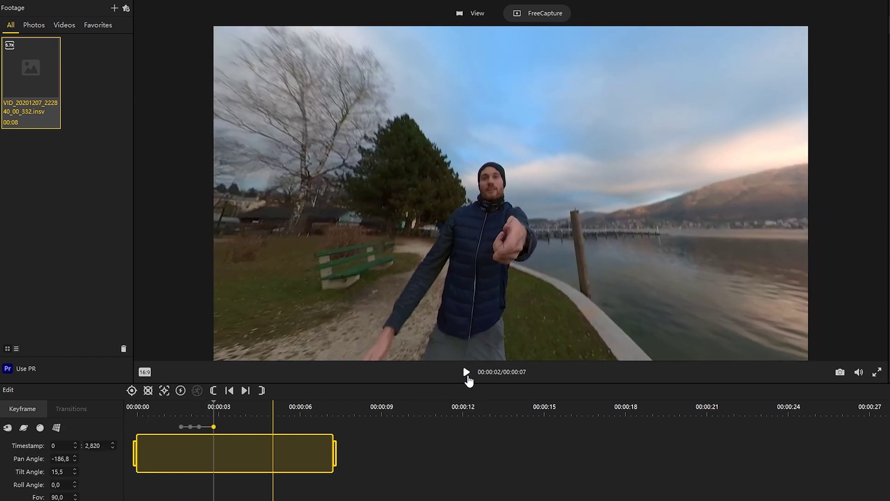
Continue through the throw and pan the 3.520 s keyframe's view across the lake to about pan -286.4, tilt -8.1.
left_click(466, 372)
left_click_drag(505, 296, 456, 297)
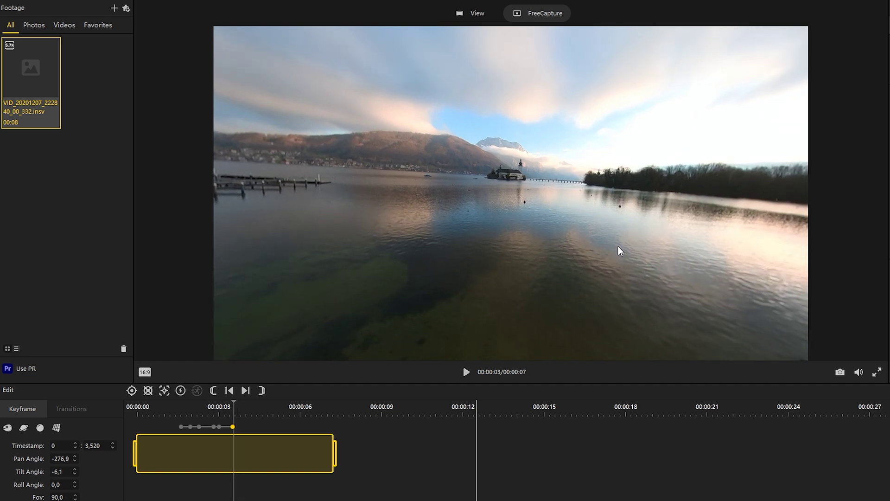
left_click_drag(620, 250, 574, 264)
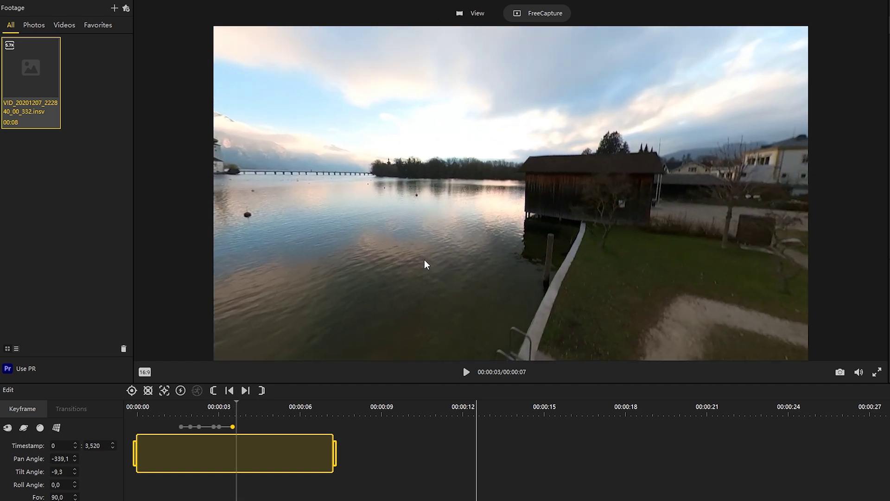
left_click_drag(397, 259, 633, 244)
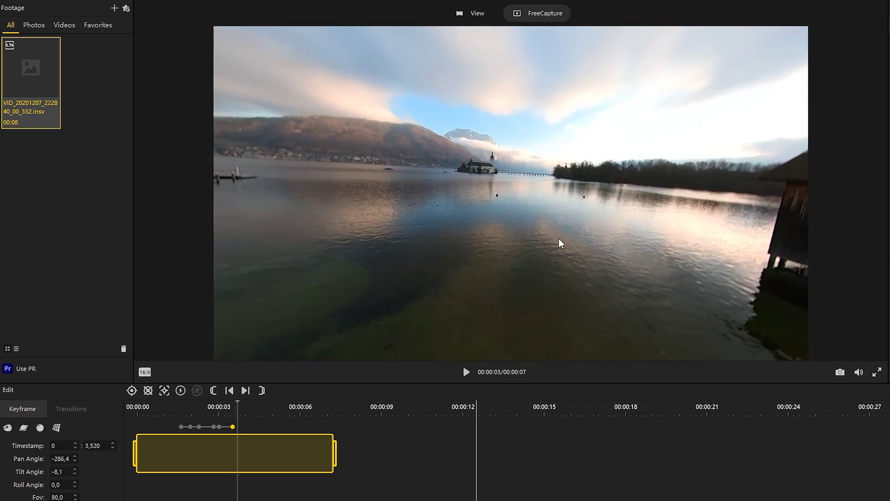
Show the clip in the Flat 360° view and save the current frame as a JPG screenshot in the RAW folder.
left_click(477, 19)
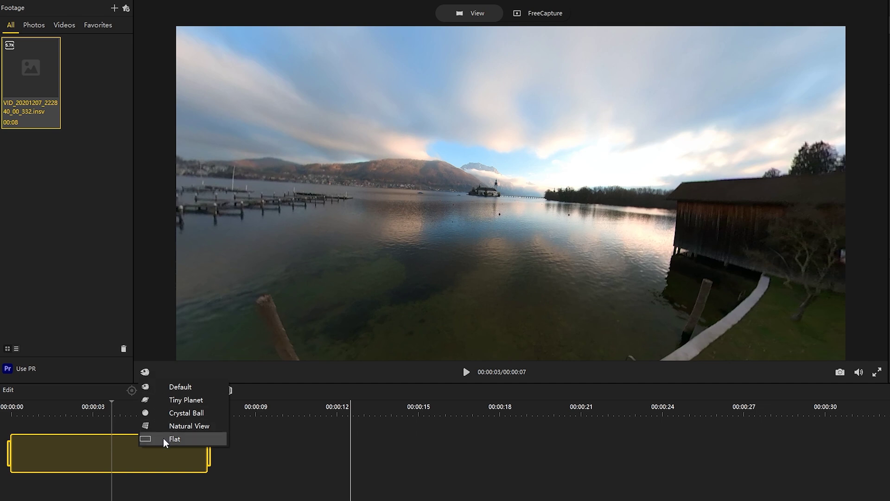
left_click(173, 440)
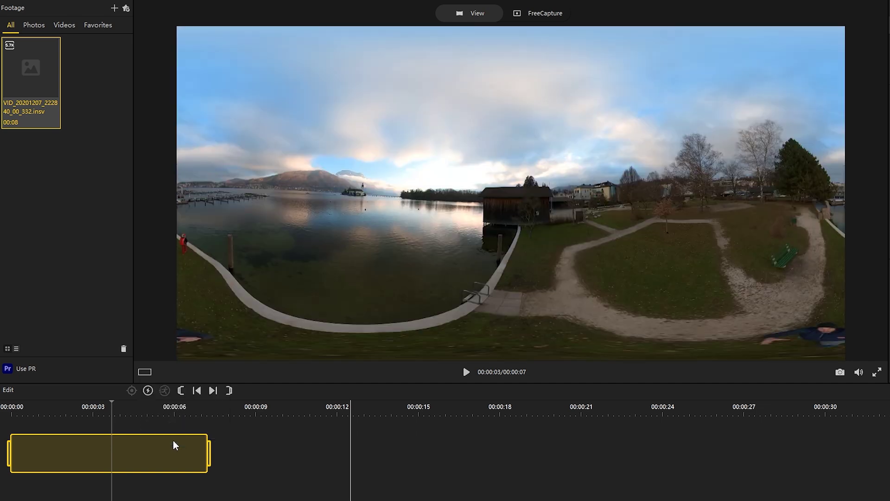
left_click(840, 374)
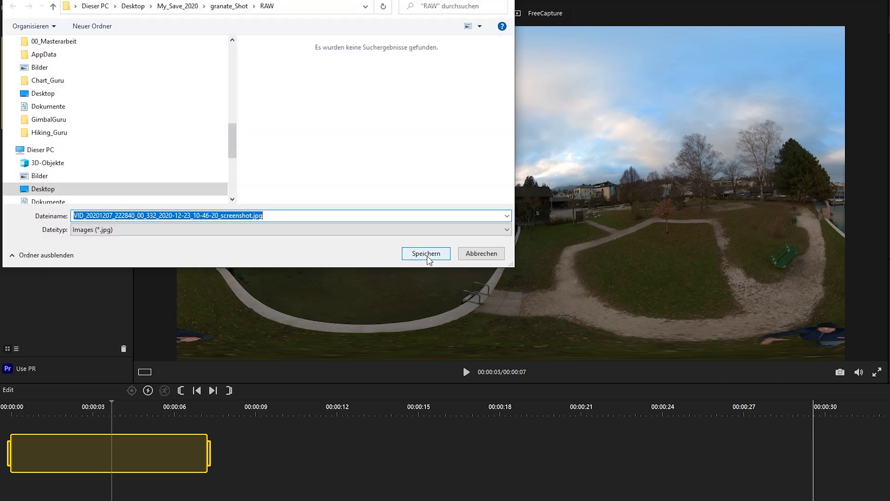
left_click(426, 254)
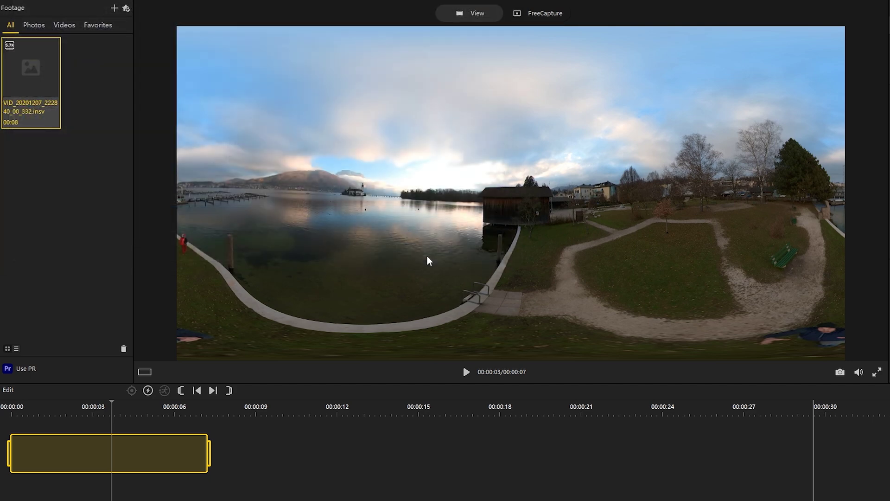
Return to FreeCapture and make a Tiny Planet keyframe at 3.700 s with pan -175.7, tilt -80.9 and FOV 121.
left_click(543, 15)
left_click_drag(408, 269, 518, 191)
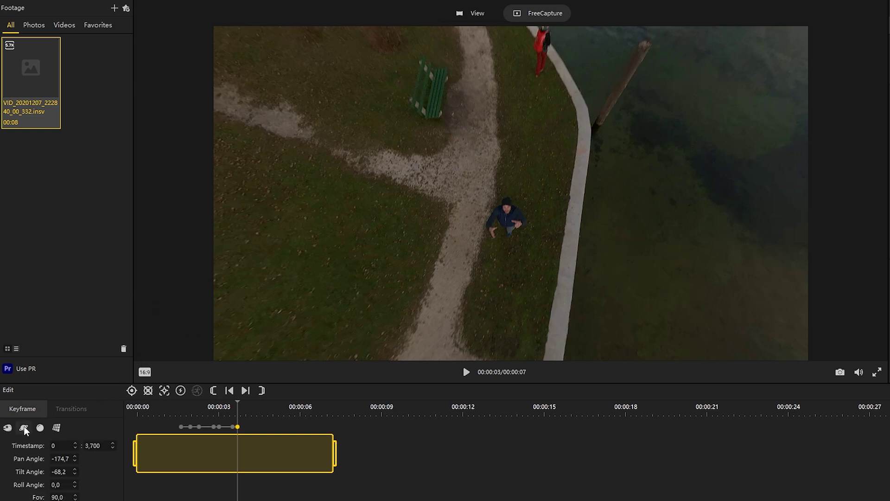
left_click(23, 428)
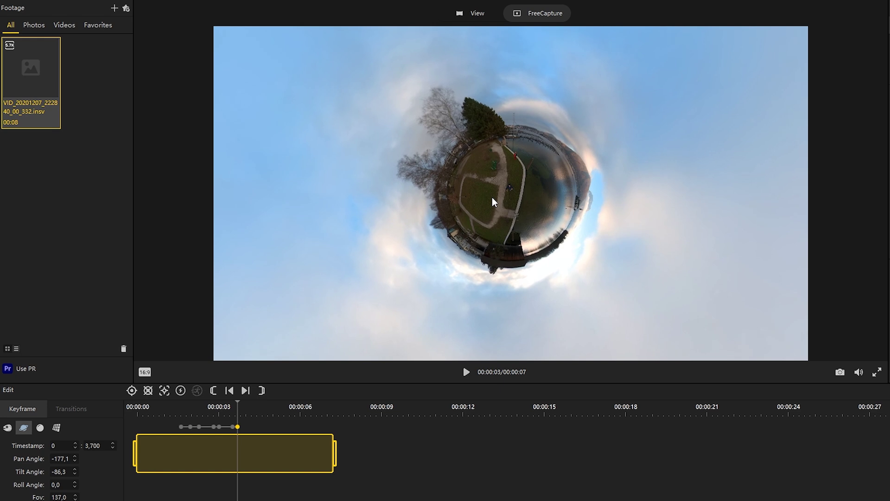
left_click(75, 494)
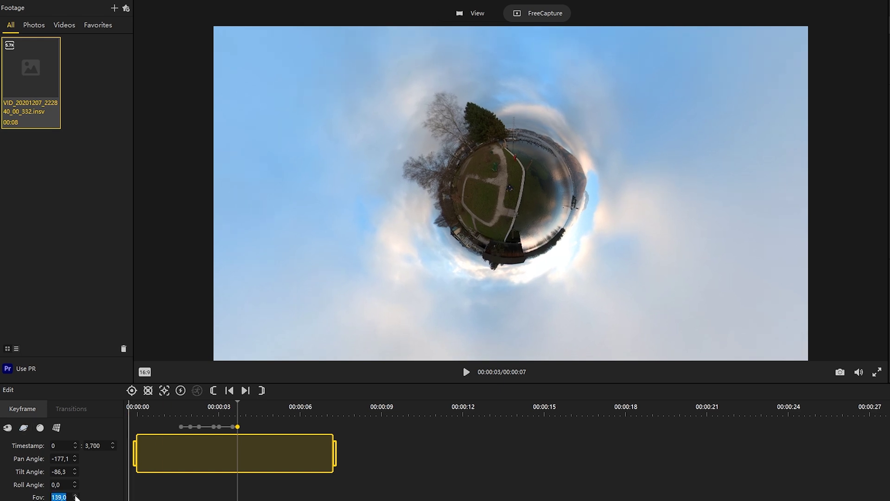
left_click(75, 498)
left_click_drag(518, 193, 523, 211)
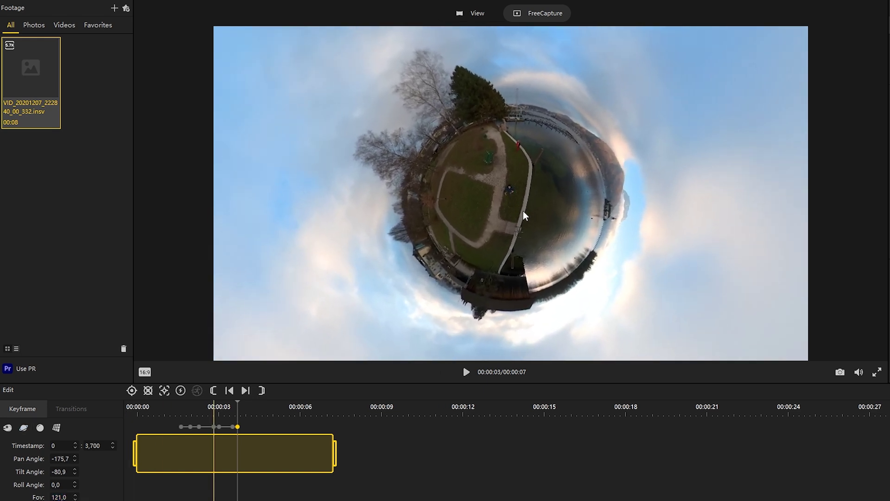
Add a Natural View keyframe at 4.600 s looking down at pan -170.2 and tilt -81.4, and preview the animation.
left_click(466, 372)
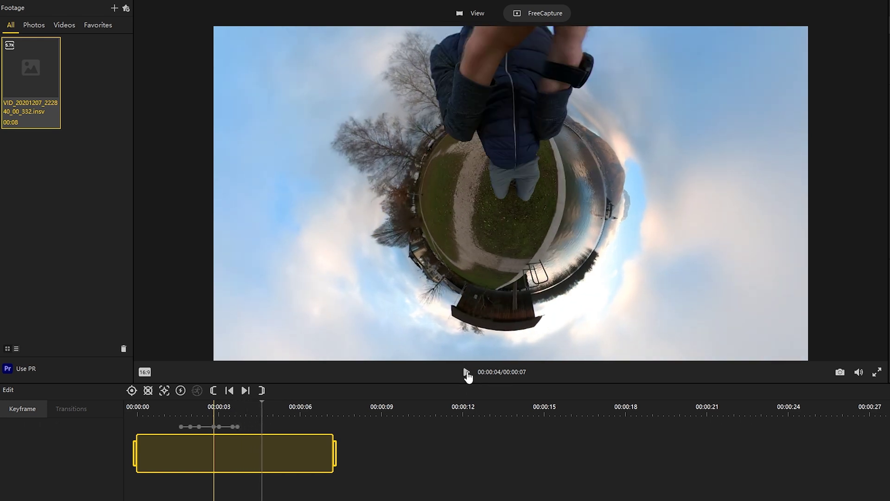
left_click_drag(537, 243, 563, 186)
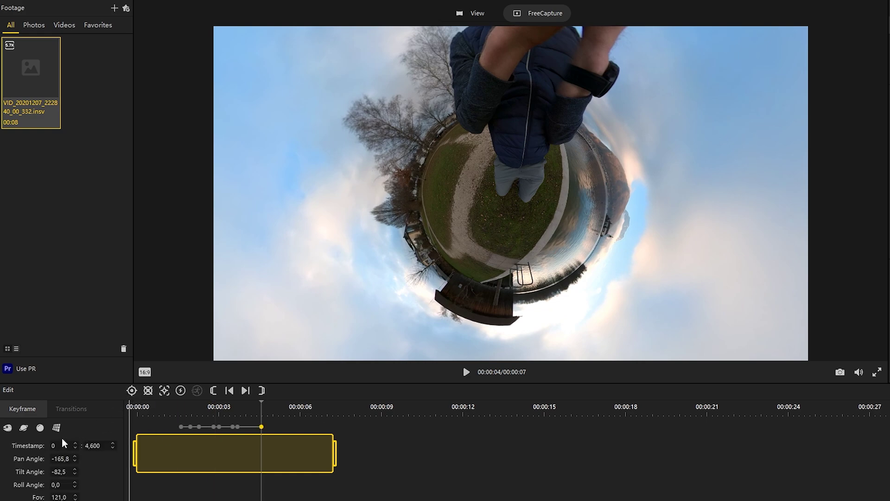
left_click(57, 426)
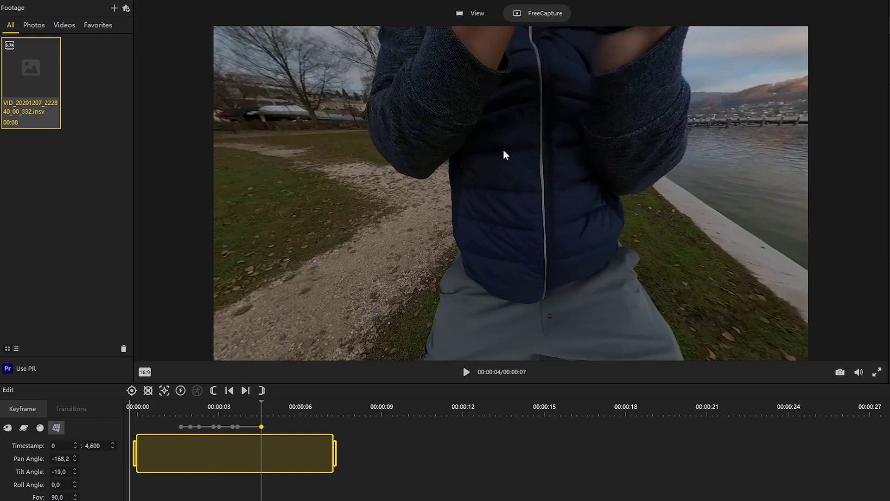
left_click_drag(505, 155, 506, 251)
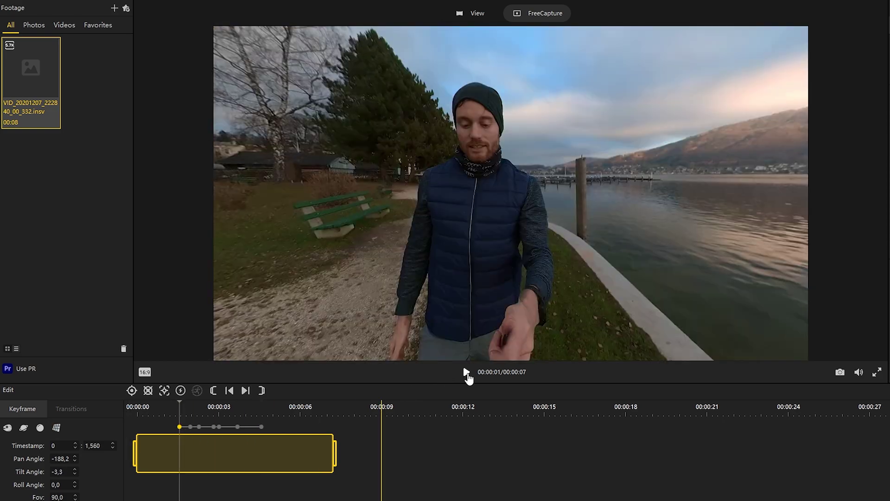
left_click(467, 373)
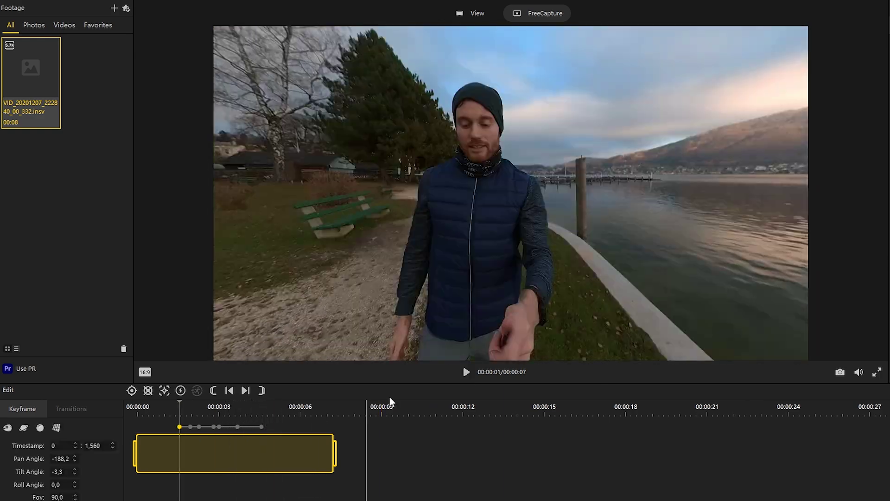
left_click(467, 373)
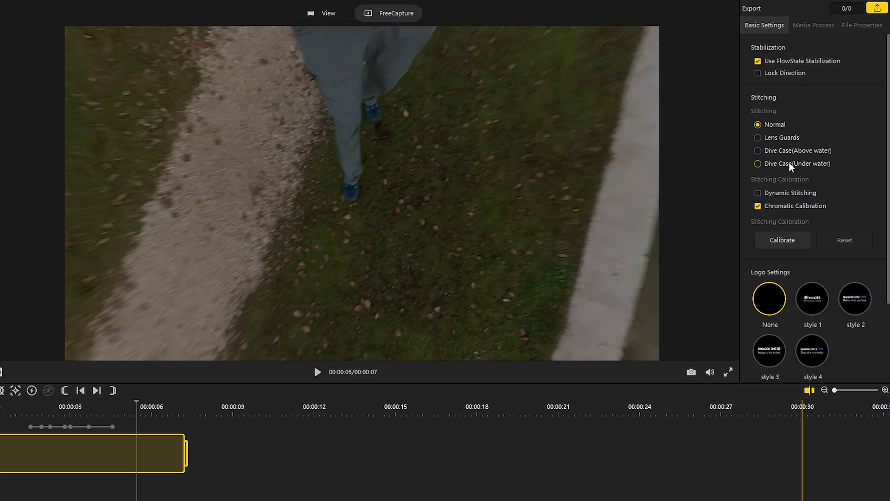
Export the reframed clip at 3840 x 2160 and 29.97 fps, encoded as ProRes 422, to the RAW folder.
left_click(876, 8)
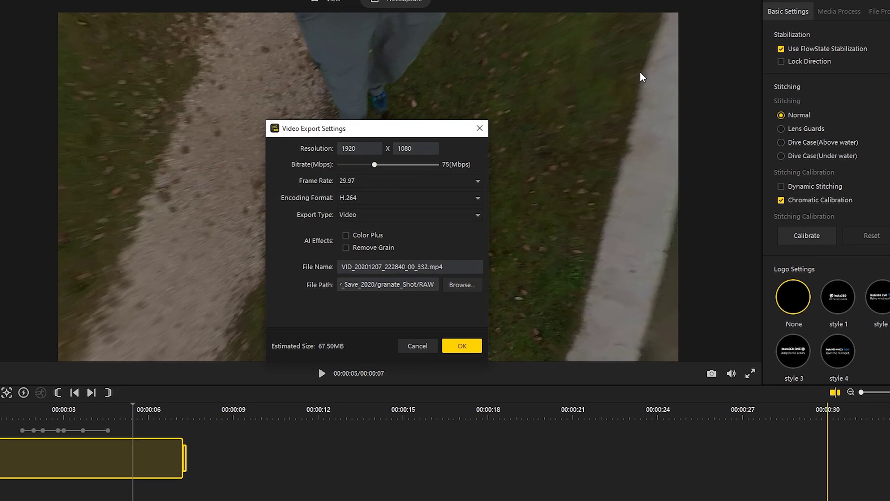
type("3840")
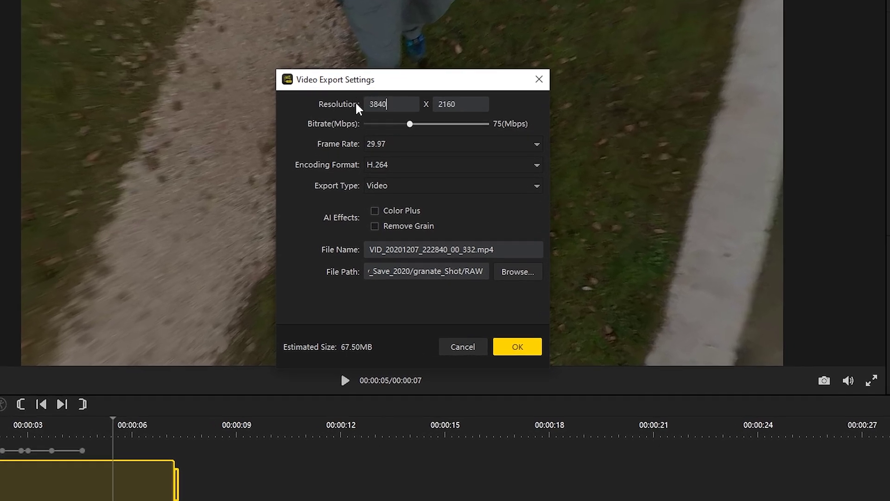
left_click(404, 165)
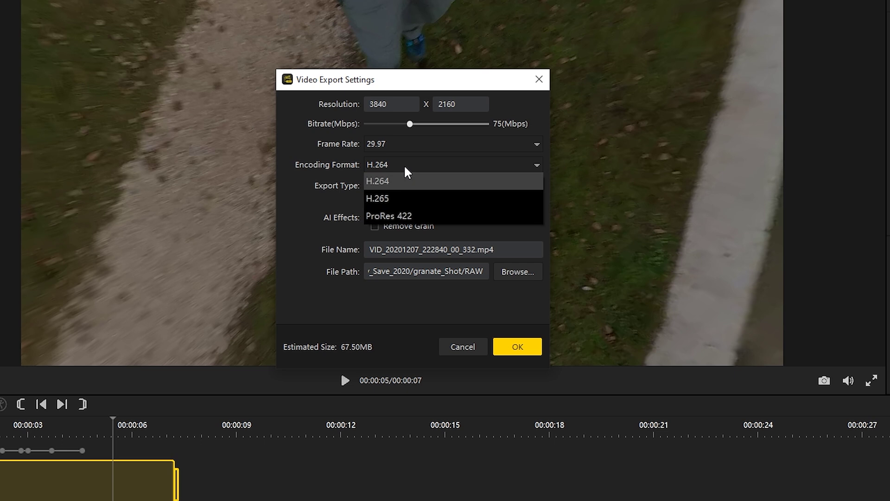
left_click(426, 211)
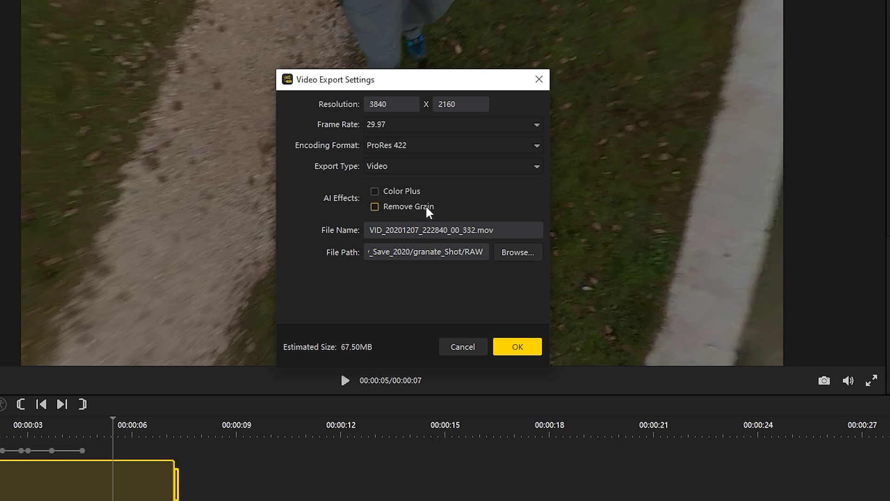
left_click(513, 348)
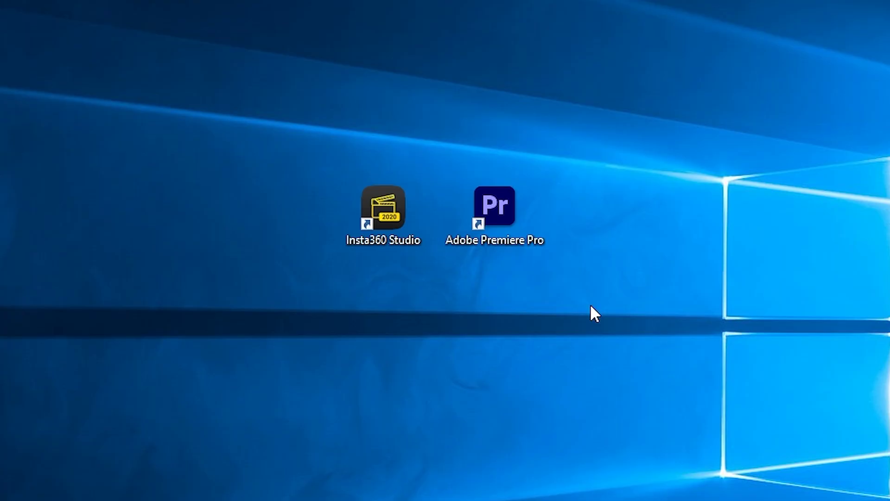
Launch Adobe Premiere Pro and create a new project named Grenade_Shot.
double_click(510, 211)
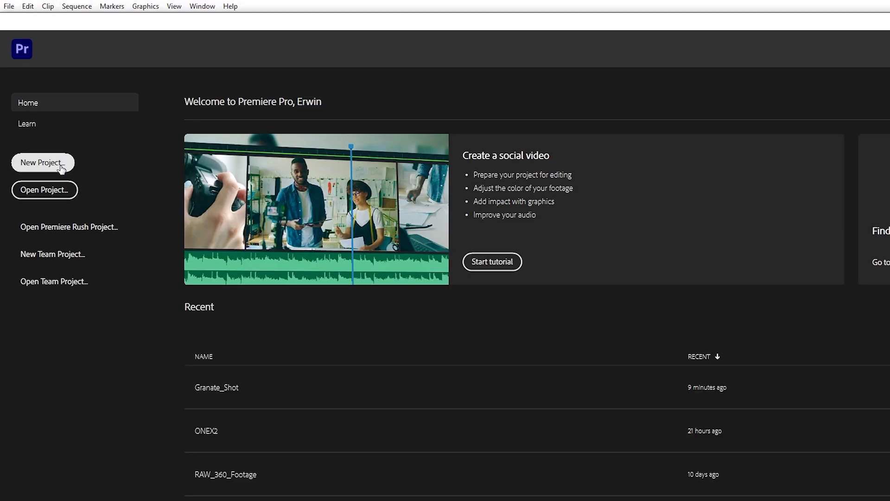
key("ctrl+alt+n")
type("Grenade_Shot")
key("Return")
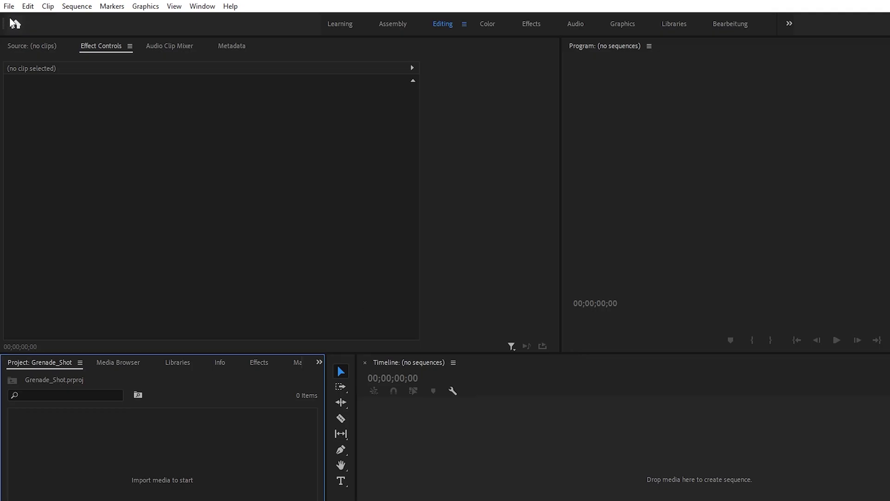
Create a new sequence named Main and import the reframed MOV clip and the screenshot JPG from the RAW folder.
key("ctrl+n")
left_click(319, 362)
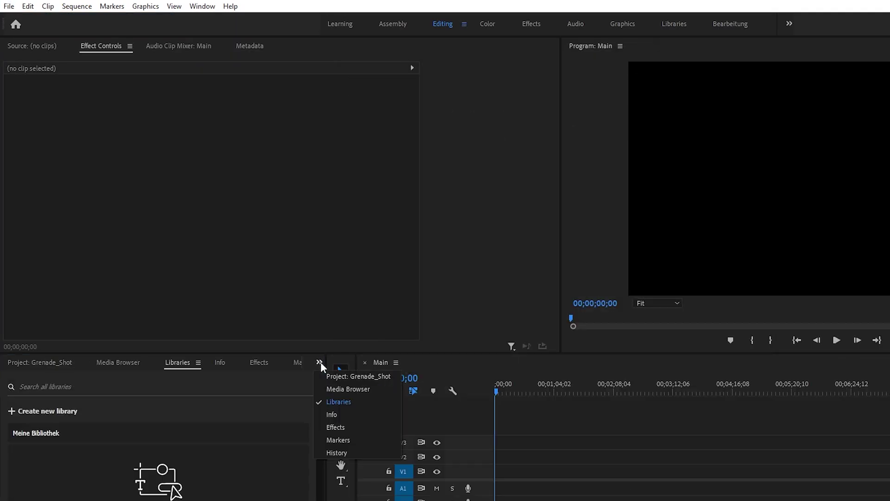
key("ctrl+i")
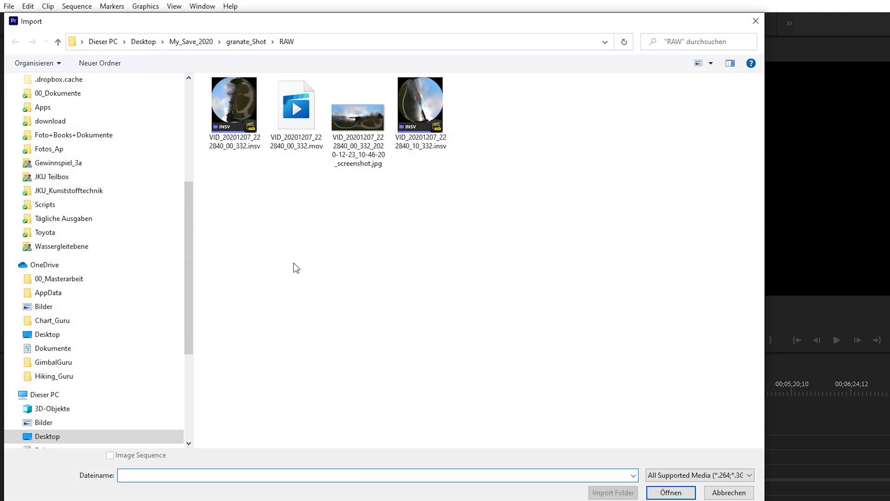
left_click(297, 114)
left_click(360, 131, "ctrl")
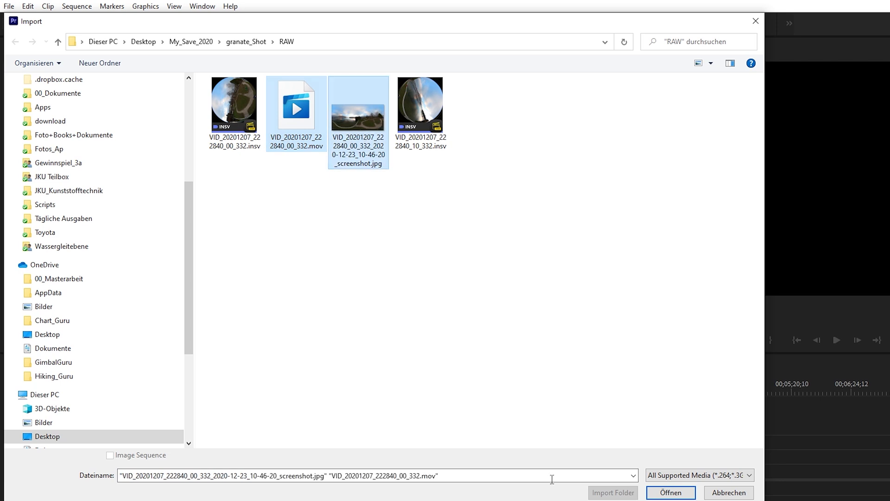
left_click(673, 493)
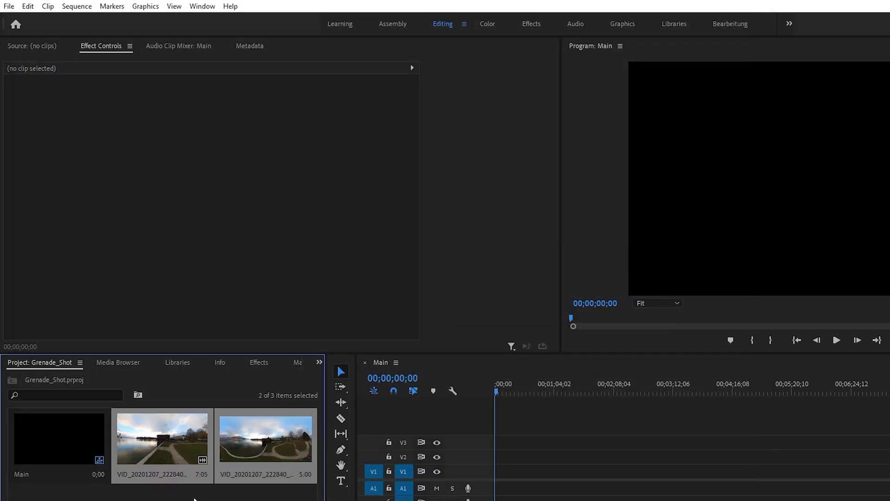
Place the reframed MOV clip on track V1 of the Main sequence.
left_click_drag(178, 470, 539, 468)
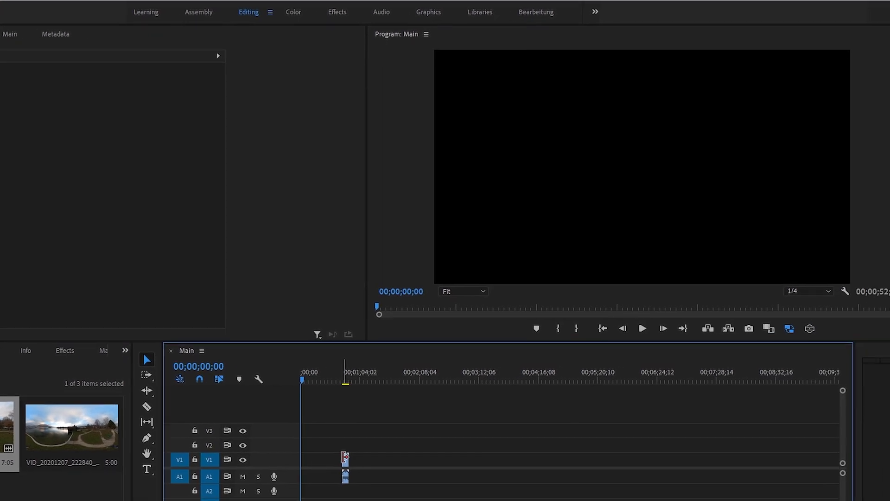
left_click_drag(344, 378, 343, 379)
key("equal")
key("equal")
key("equal")
key("equal")
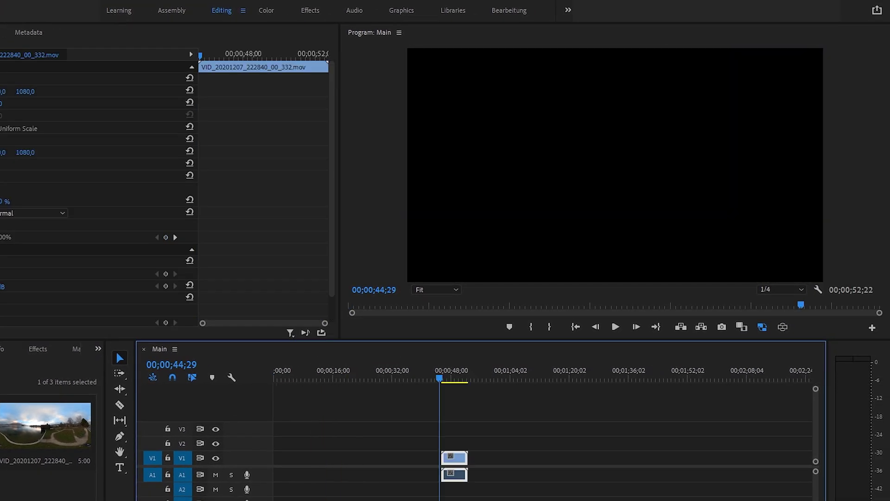
Find the tiny planet frame at 00;00;49;08 and split the MOV clip there with the Razor tool.
scroll(406, 411, "down", 3)
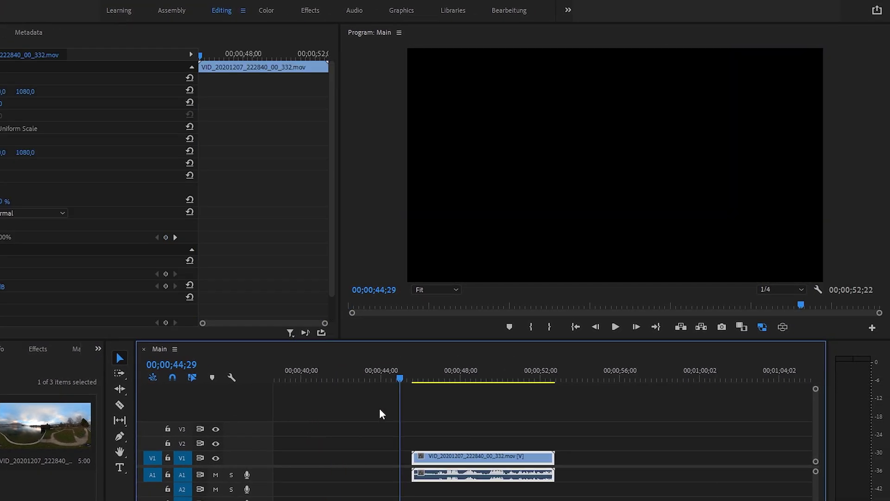
left_click_drag(402, 378, 473, 373)
left_click(617, 329)
left_click(616, 328)
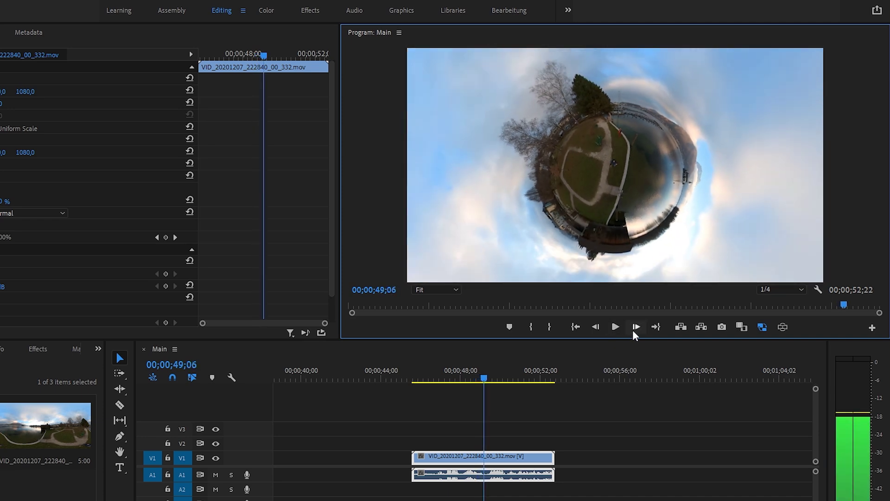
left_click(601, 329)
left_click(637, 329)
left_click(637, 329)
left_click(638, 329)
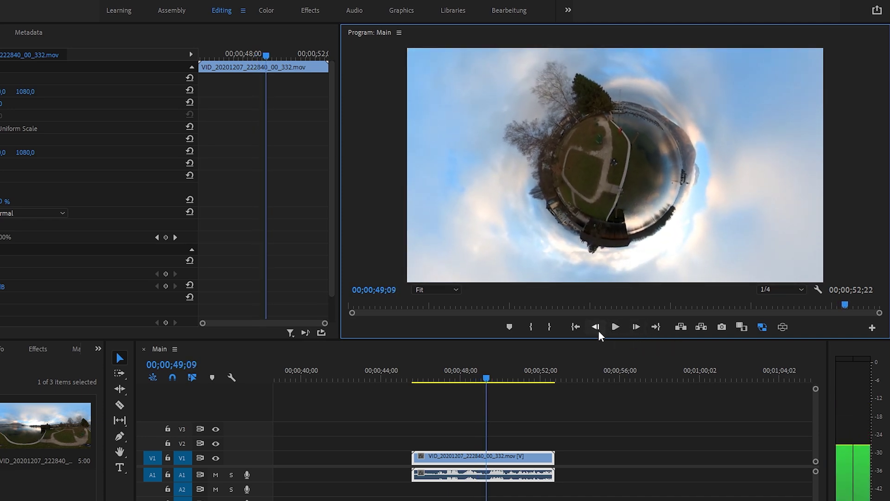
left_click(598, 330)
key("c")
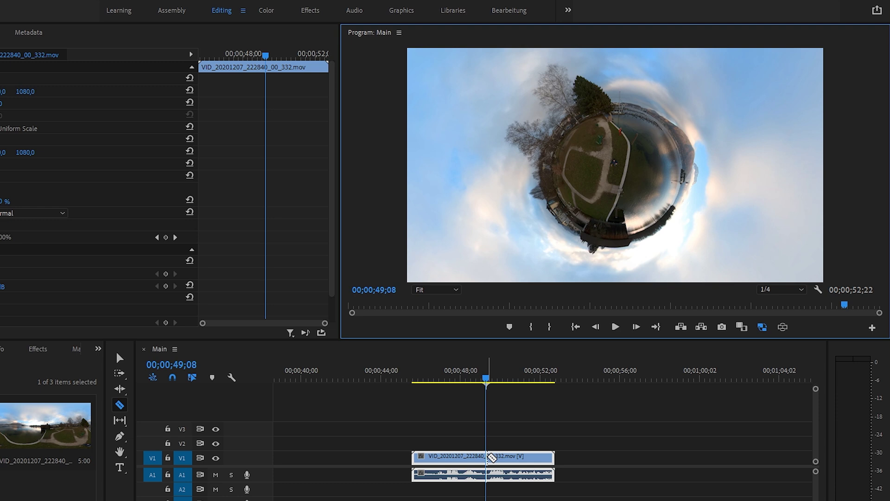
left_click(487, 457)
key("v")
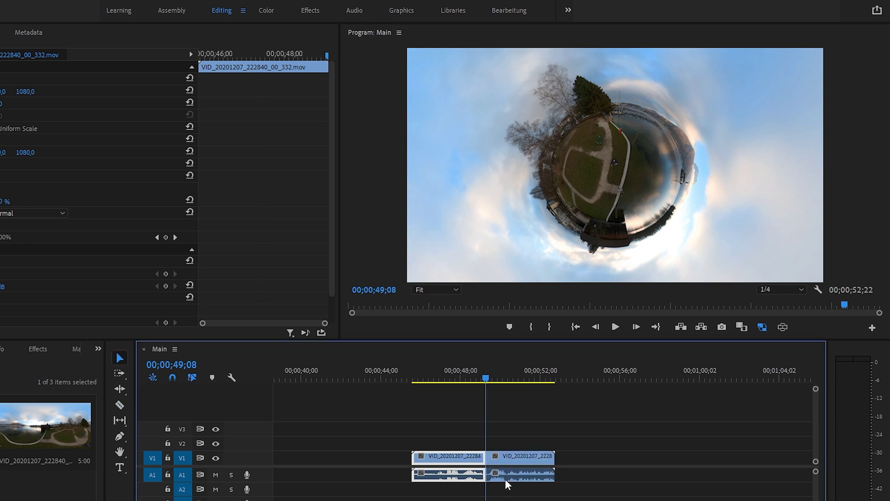
Shift the second half of the MOV clip later and place the screenshot JPG on track V2 starting at the cut.
left_click_drag(505, 460, 607, 461)
left_click_drag(35, 459, 492, 449)
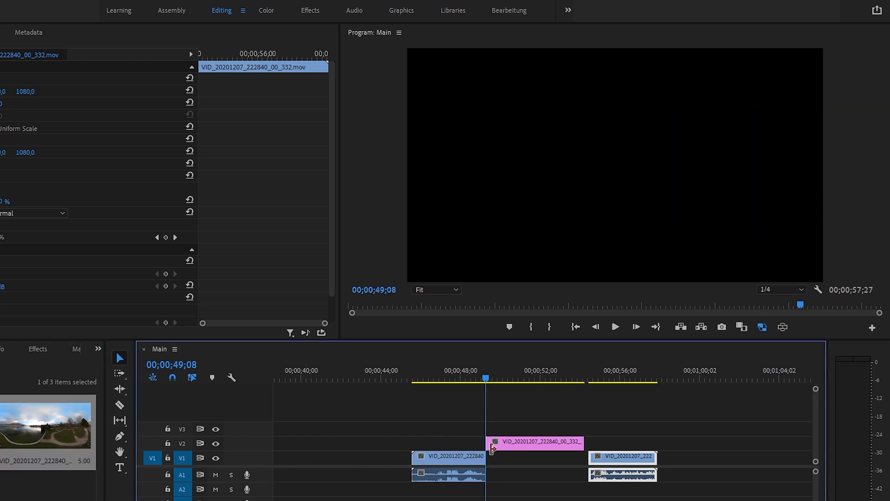
left_click(517, 446)
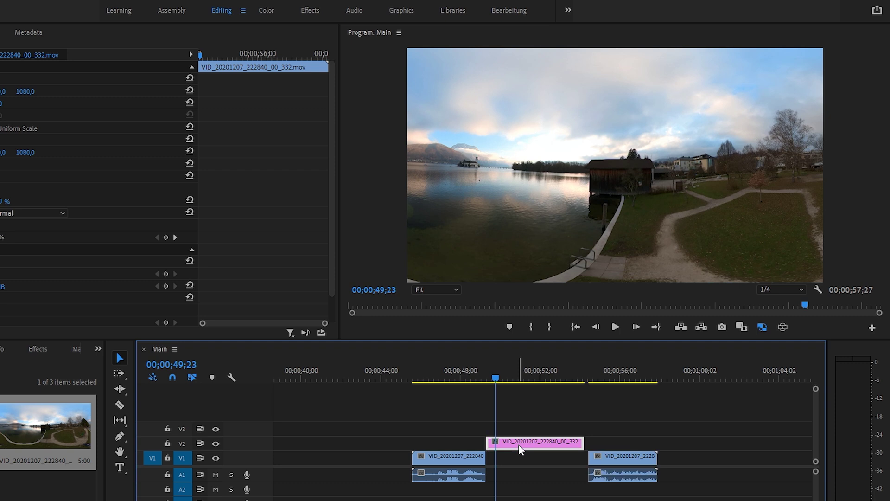
Search the effects for "gopro refra" and apply GoPro FX Reframe to the screenshot clip on V2.
left_click(98, 350)
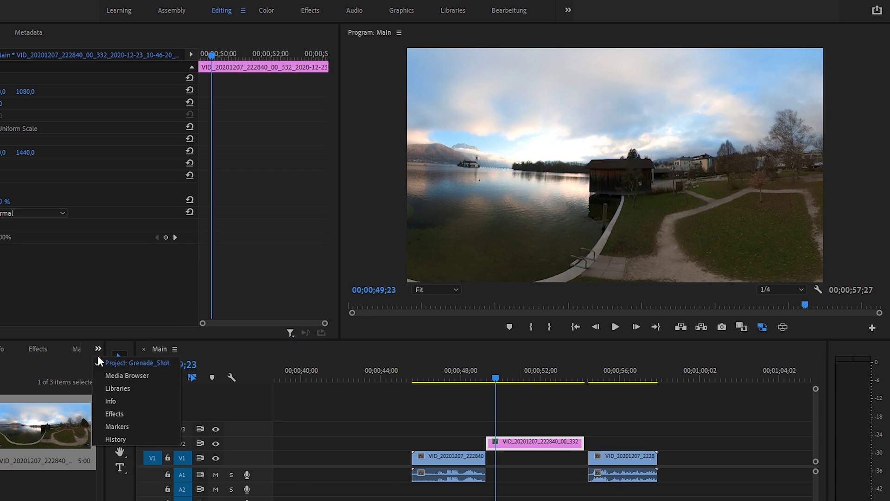
left_click(112, 413)
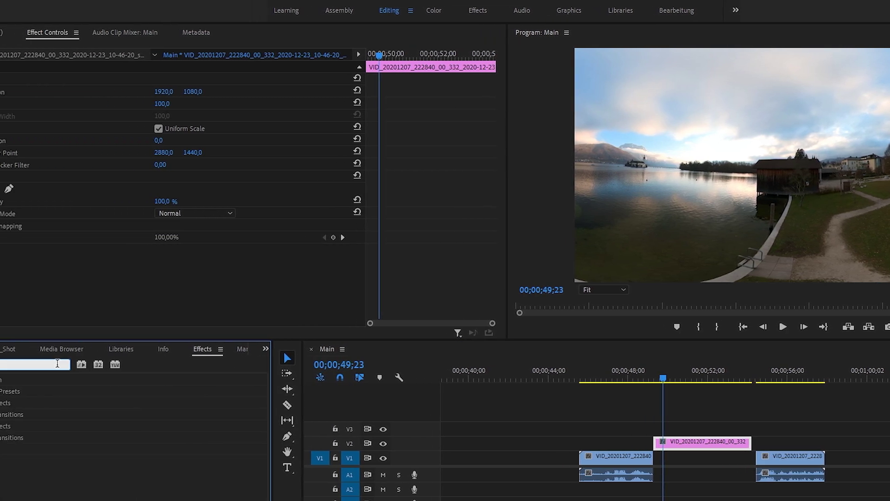
type("gopro")
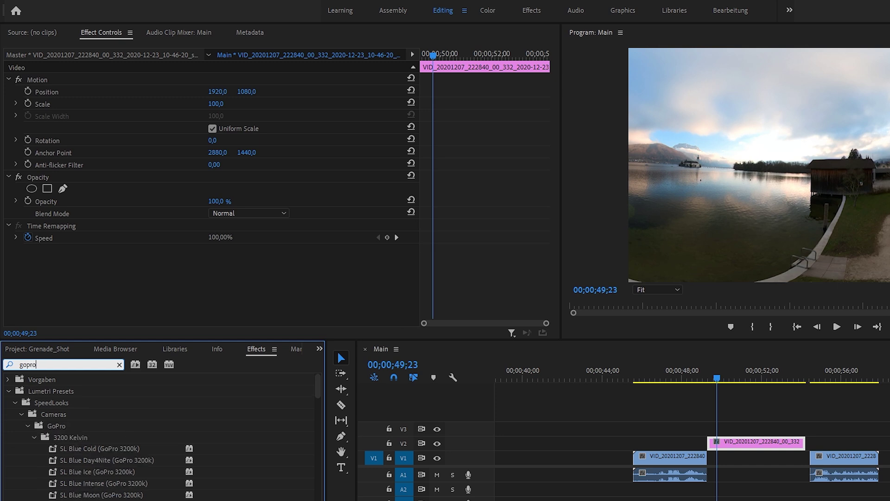
type(" refra")
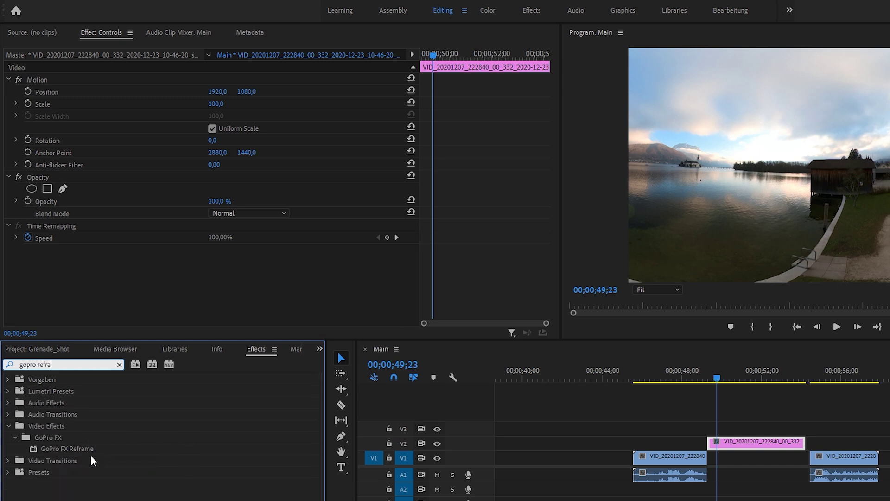
left_click(76, 450)
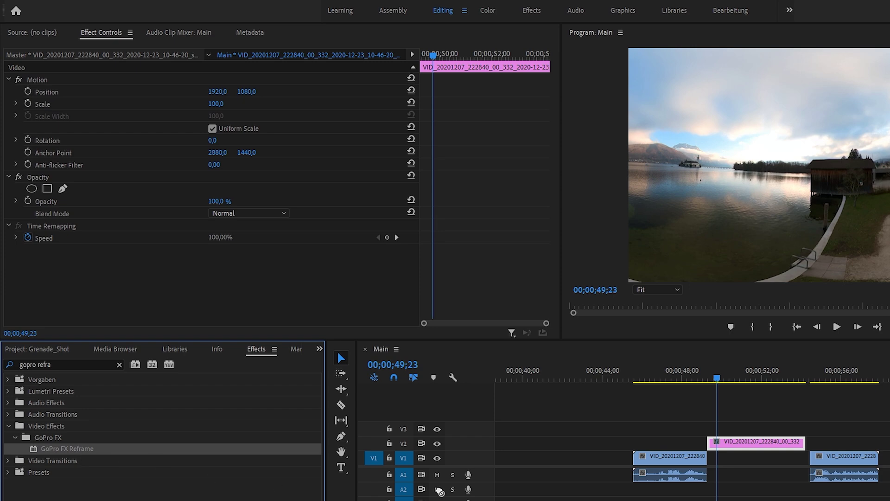
left_click_drag(765, 446, 765, 446)
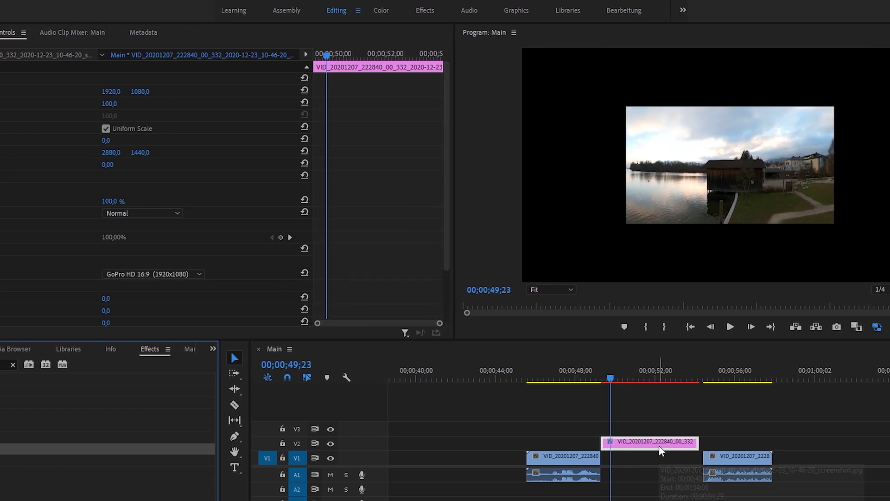
Set the GoPro FX Reframe projection of the screenshot clip to GoPro 4K 16:9 (3840x2160).
left_click_drag(408, 207, 411, 252)
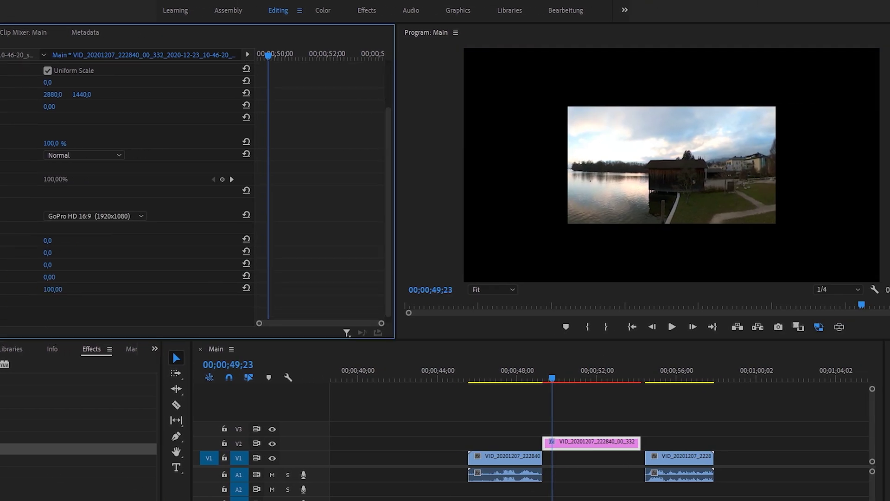
left_click(69, 217)
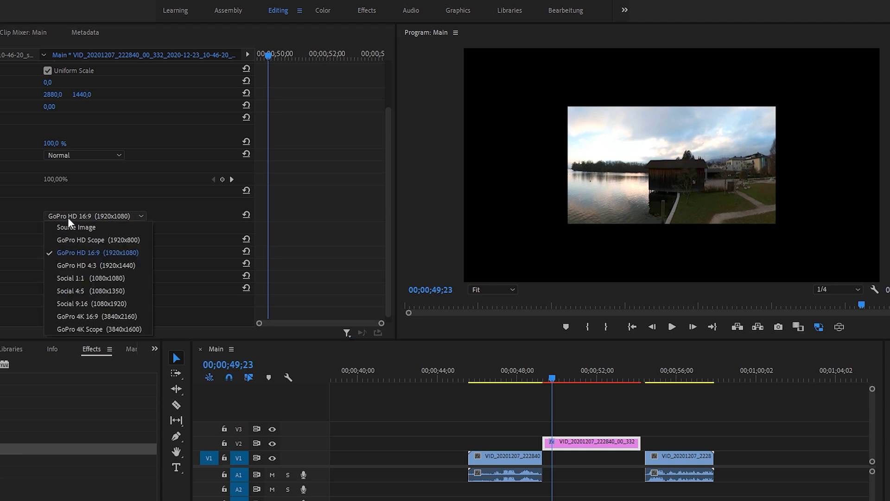
left_click(113, 320)
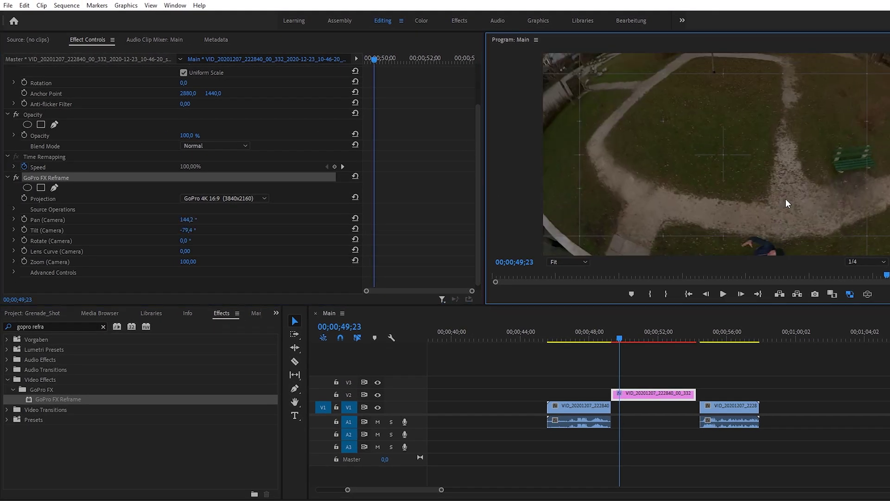
Aim the reframe camera down at the person with pan 106,7°, tilt -85,6° and rotate 78,0°, and zoom out to a tiny planet.
left_click_drag(787, 203, 721, 170)
left_click_drag(884, 186, 883, 139)
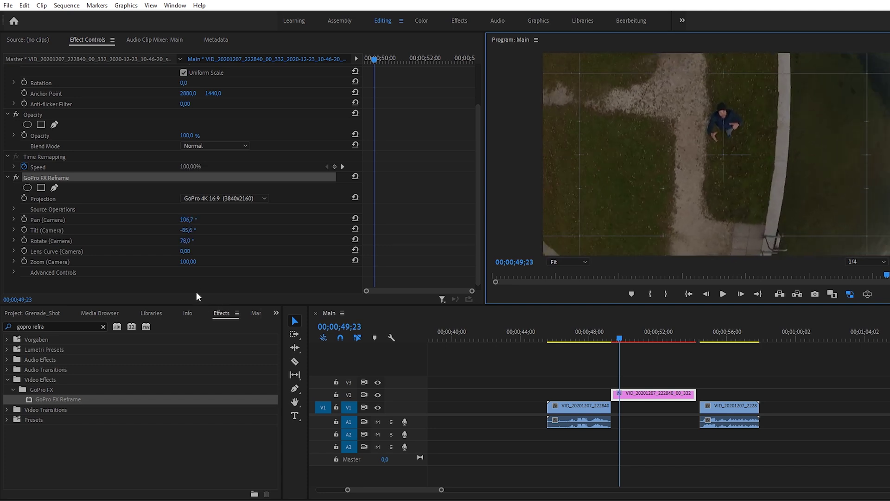
left_click_drag(188, 262, 153, 262)
Match the screenshot's tiny planet to the MOV frame at the cut, with pan 119,1°, tilt -75,6° and rotate 53,2°.
left_click_drag(442, 489, 413, 490)
left_click(641, 337)
left_click_drag(642, 338, 645, 340)
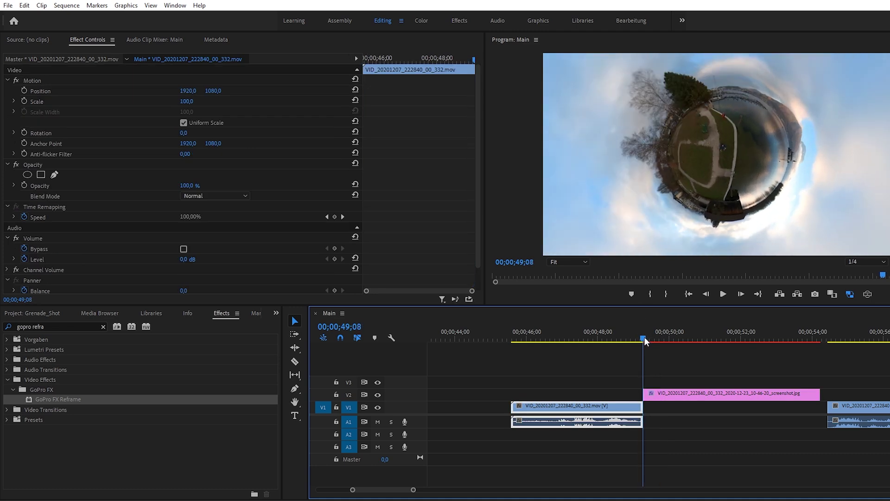
left_click(681, 395)
left_click_drag(58, 399, 54, 235)
left_click_drag(884, 134, 884, 135)
left_click_drag(708, 126, 883, 107)
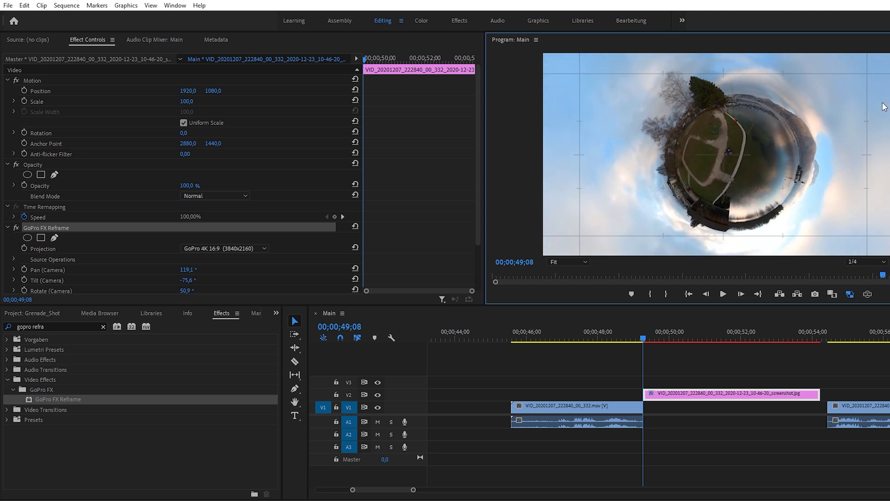
Compare both clips across the cut and refine the screenshot's reframe to pan 122,9° and tilt -80,7°.
left_click(640, 342)
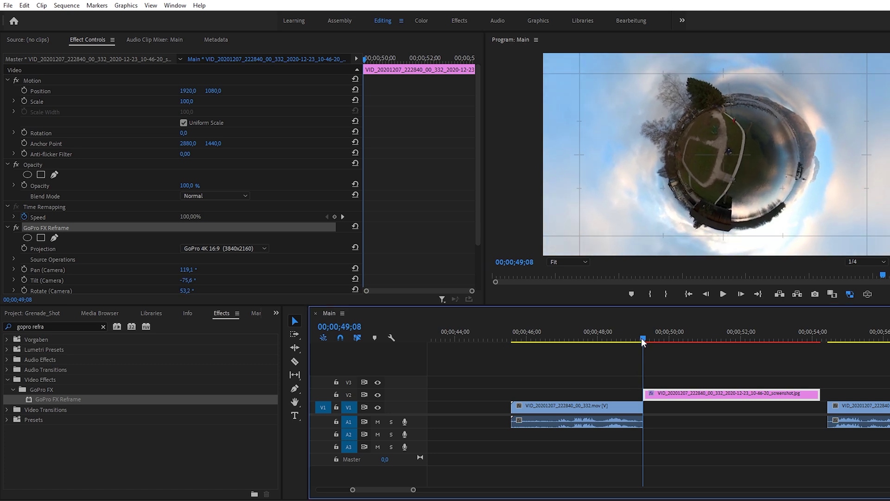
left_click_drag(641, 341, 644, 342)
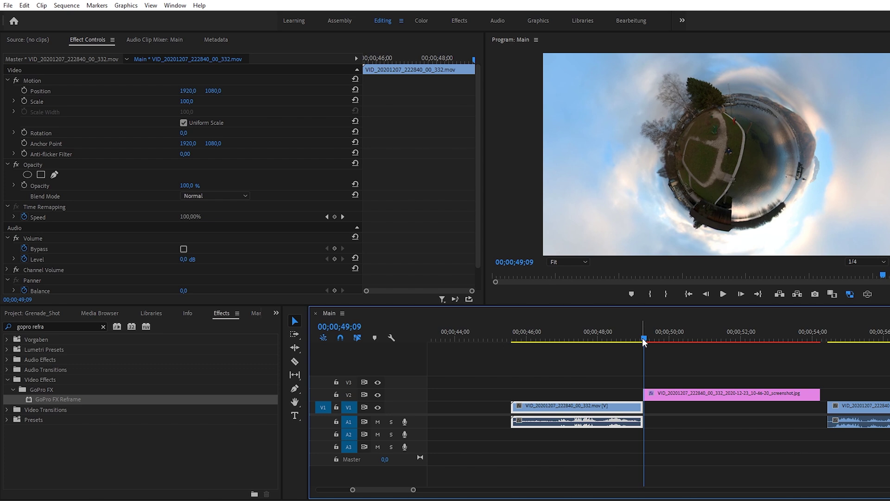
left_click(658, 397)
left_click(55, 229)
left_click_drag(743, 171, 744, 171)
left_click_drag(640, 339, 644, 339)
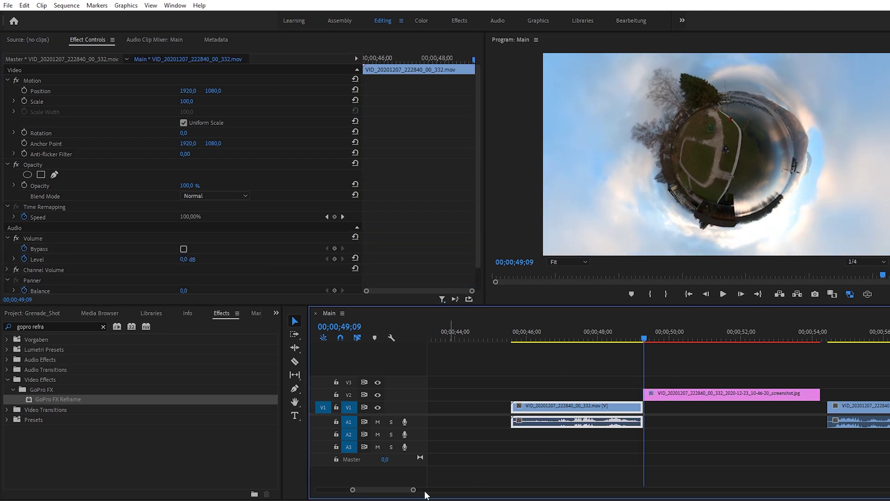
Extend the screenshot clip's start over the end of the MOV clip and add a 6-frame Cross Dissolve at its start.
left_click_drag(413, 490, 396, 490)
left_click_drag(656, 393, 642, 393)
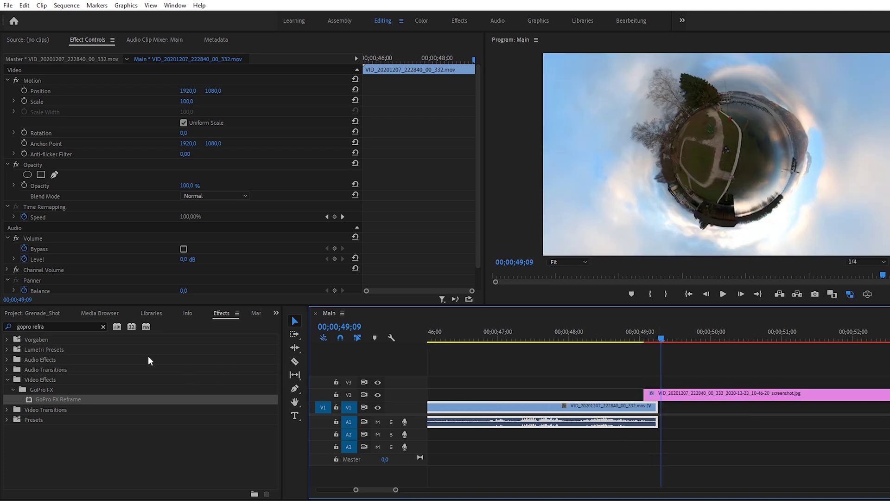
triple_click(65, 326)
type("cross dis")
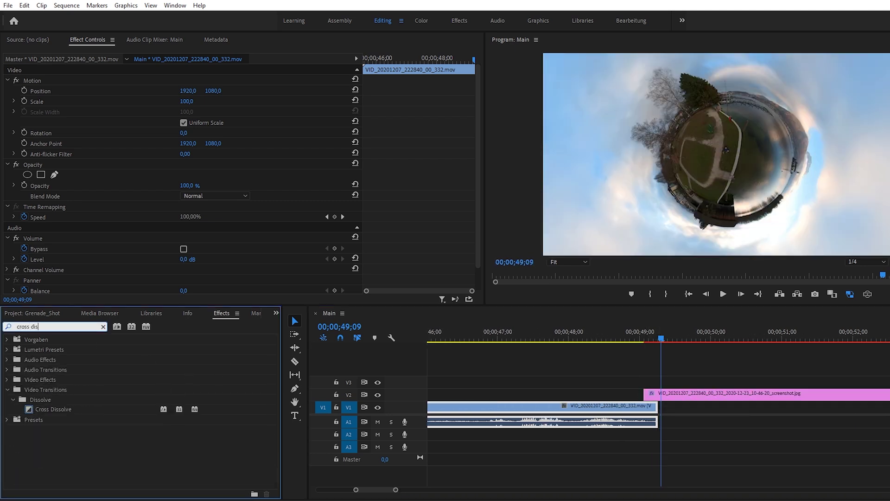
left_click_drag(52, 414, 649, 394)
left_click_drag(396, 489, 378, 489)
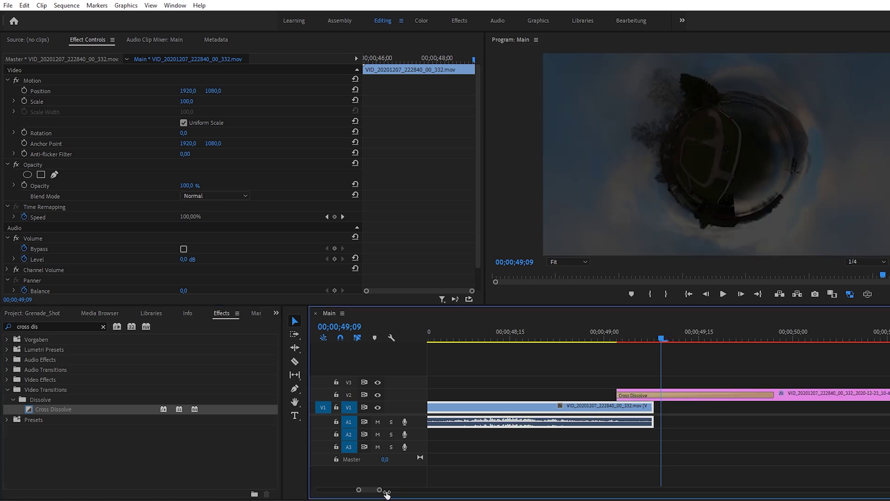
left_click_drag(786, 394, 649, 393)
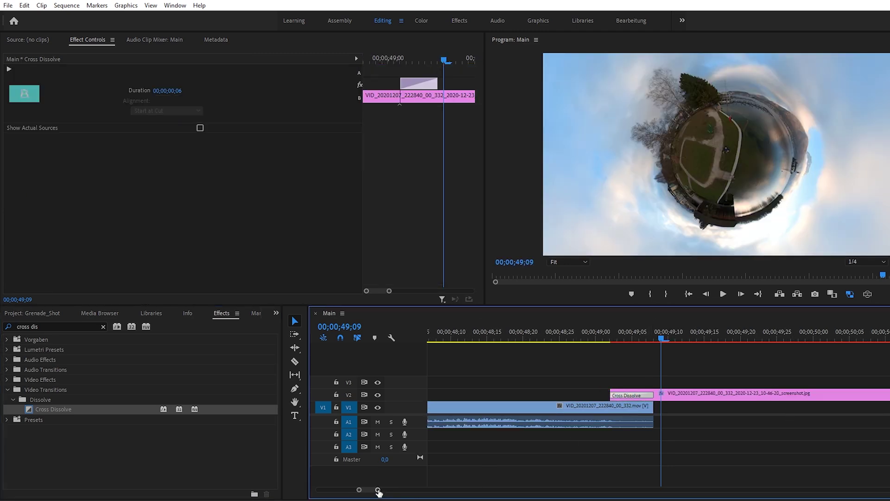
Keyframe Zoom (Camera) at 33 at the start of the screenshot clip.
left_click_drag(378, 492, 390, 491)
mouse_move(658, 339)
left_mouse_down()
mouse_move(641, 339)
mouse_move(665, 338)
left_mouse_up()
left_click(671, 395)
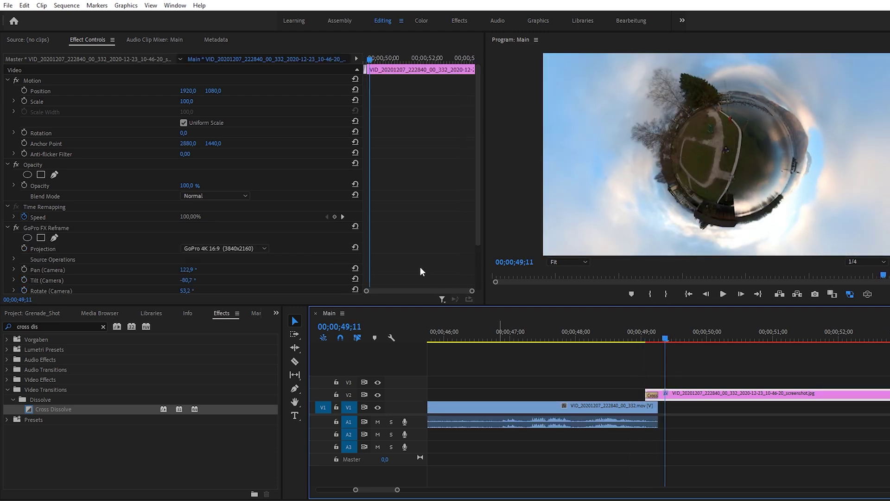
left_click_drag(480, 179, 479, 226)
key("Up")
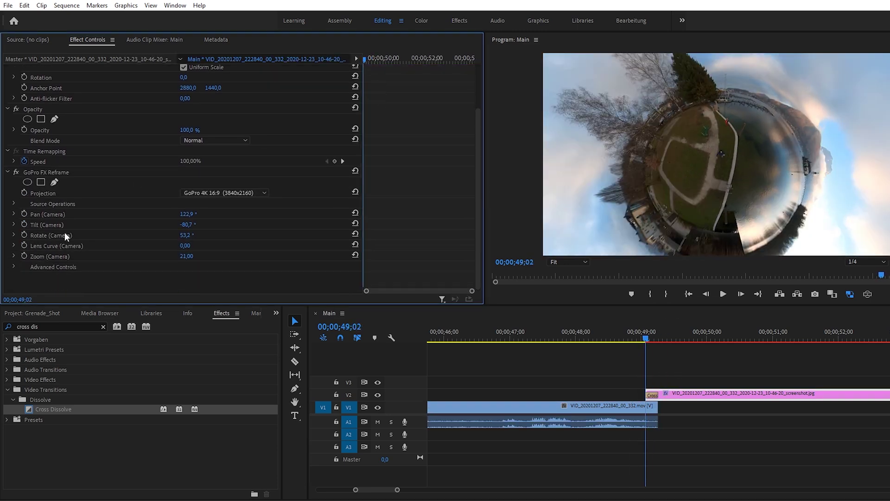
left_click(188, 256)
type("33")
key("Return")
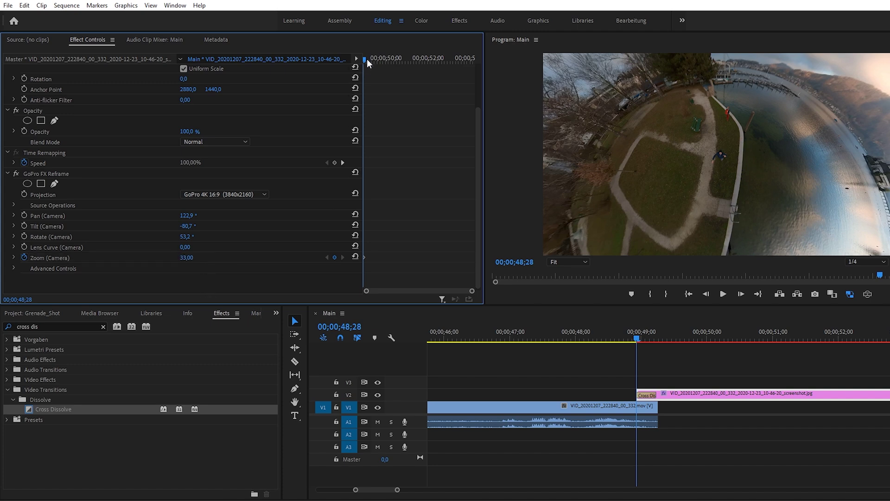
Keyframe Zoom (Camera) at 20 shortly after the dissolve and add a slightly wider zoom keyframe further along the clip.
left_click_drag(365, 59, 379, 59)
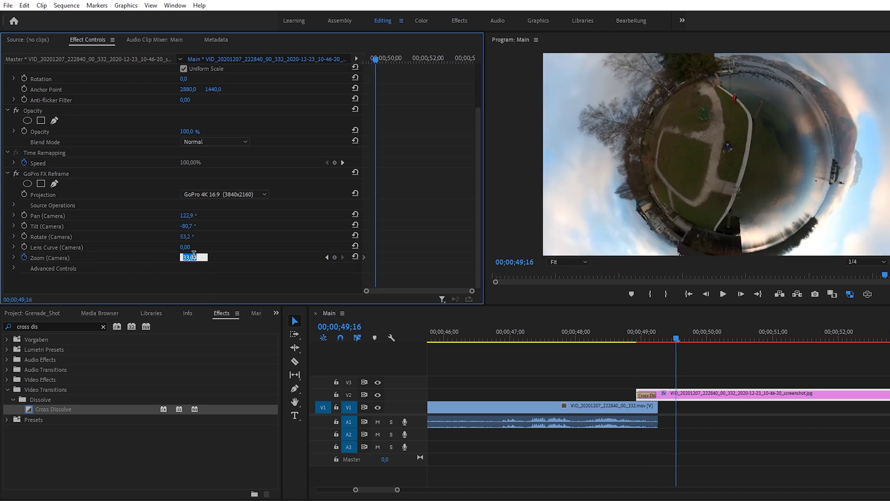
key("Return")
left_click_drag(378, 62, 425, 58)
type("20")
key("Return")
Preview the zoom animation and start a Lens Curve (Camera) keyframe of 0,00 at 00;00;50;10.
left_click_drag(631, 338, 681, 337)
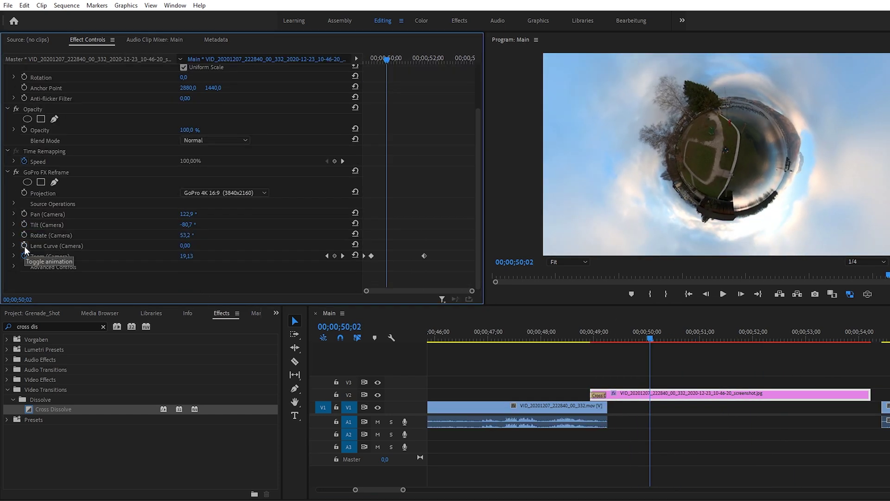
left_click_drag(394, 60, 395, 58)
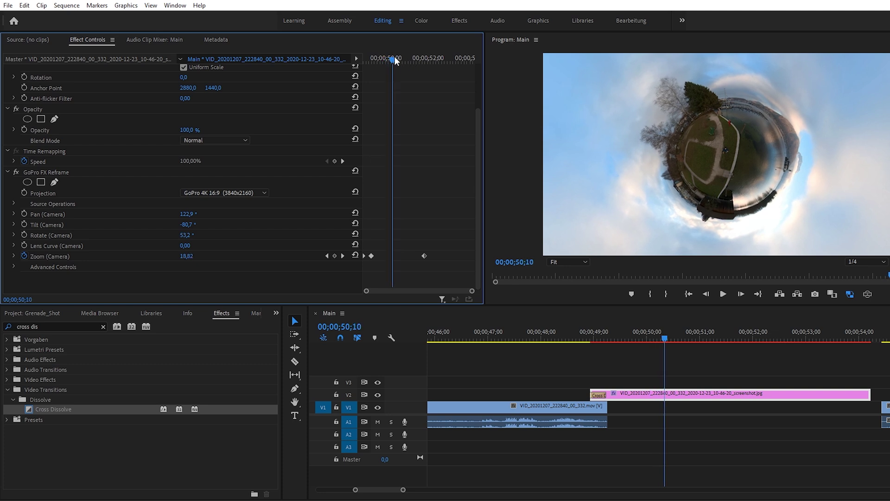
left_click(24, 246)
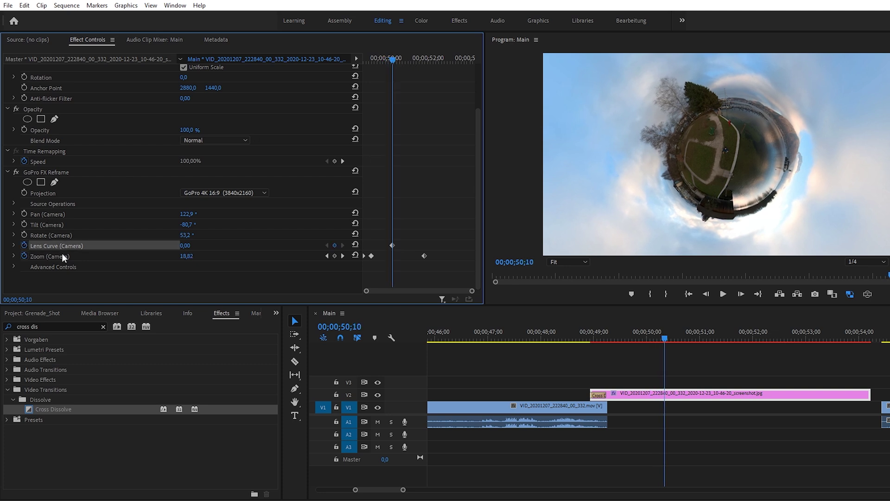
Add a Lens Curve (Camera) keyframe of 70,00 at 00;00;51;05 on the screenshot clip and preview the change.
left_click_drag(393, 61, 411, 62)
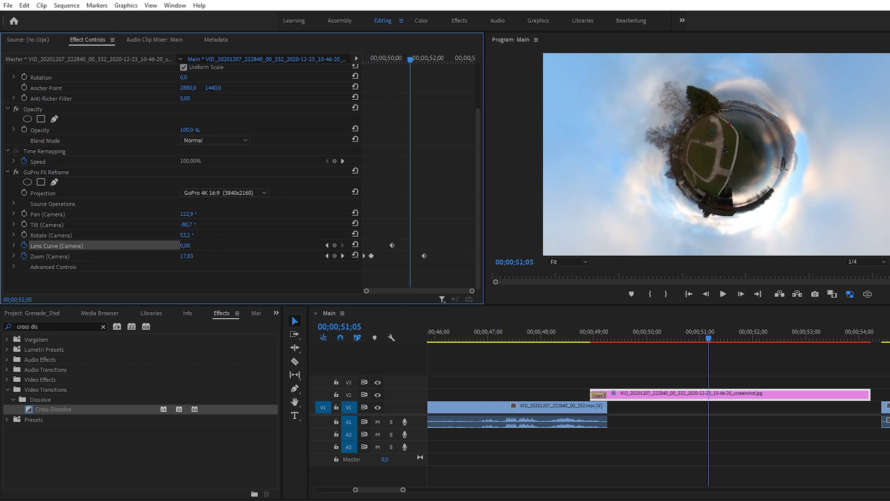
left_click(213, 256)
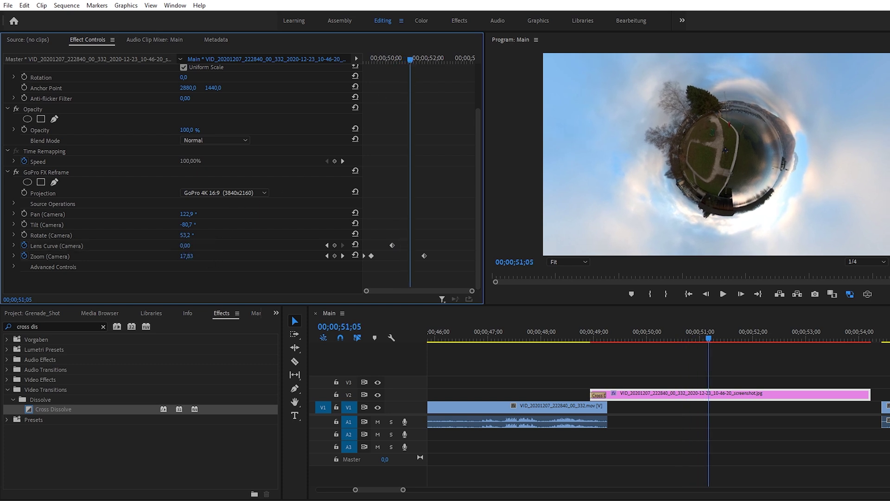
left_click_drag(185, 246, 218, 245)
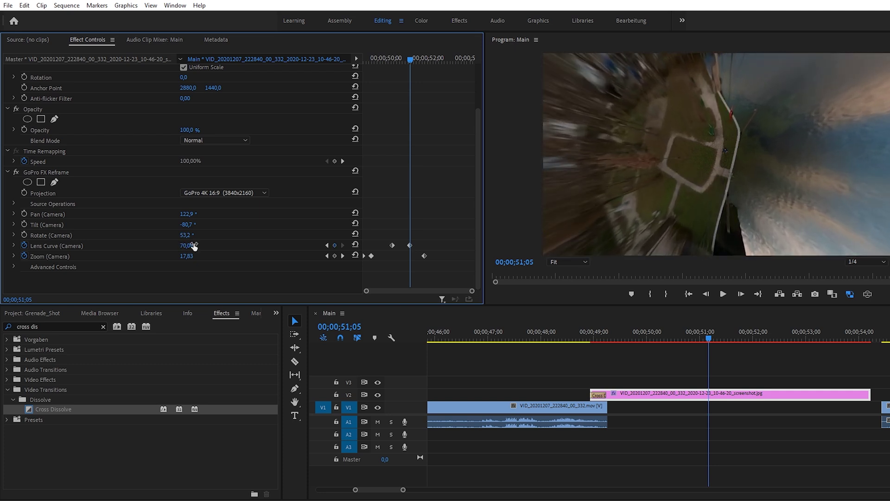
left_click_drag(405, 61, 390, 61)
left_click(724, 294)
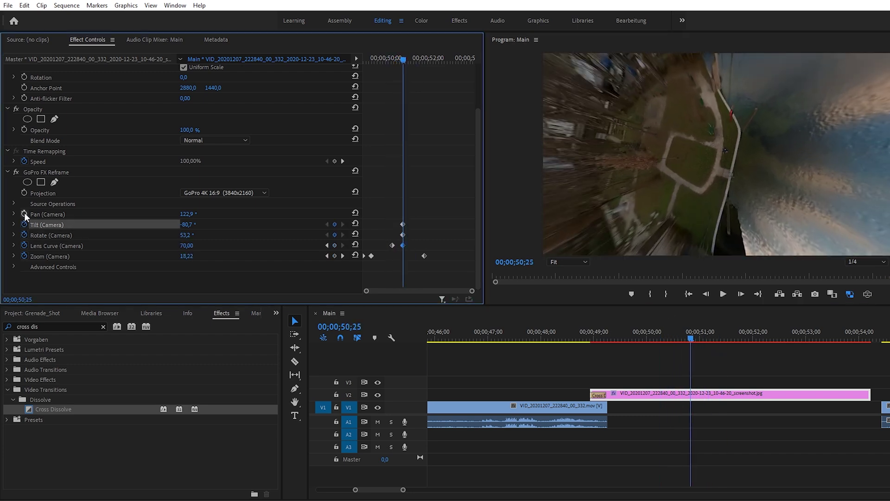
Start Pan, Tilt and Rotate (Camera) keyframes alongside the second Lens Curve keyframe at 00;00;50;25 and turn the view to the horizon at 00;00;52;12.
left_click(24, 213)
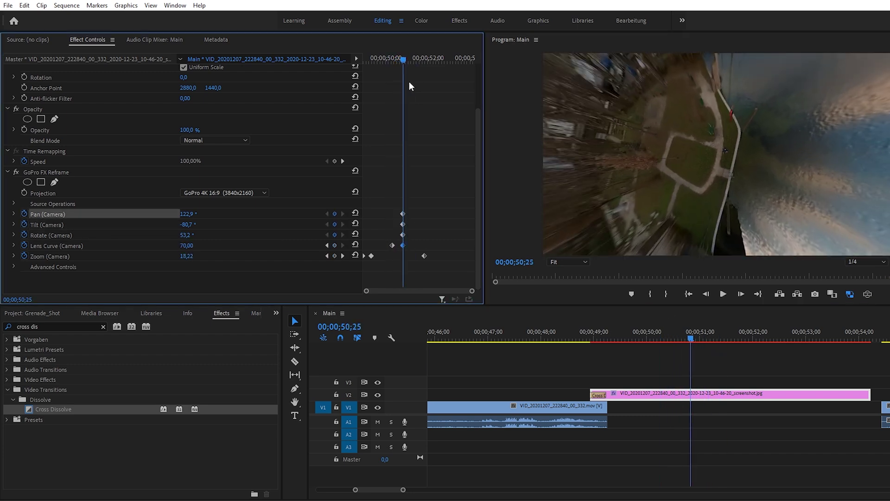
left_click(721, 130)
left_click_drag(721, 130, 877, 140)
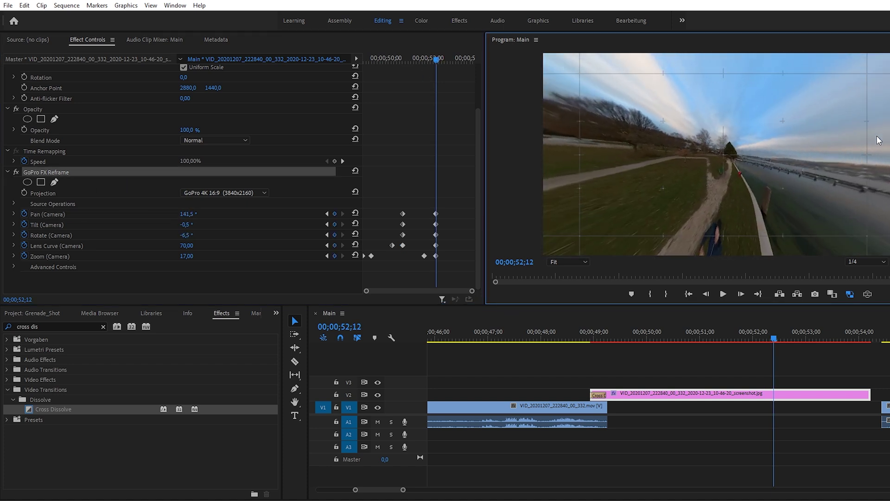
Keyframe Zoom (Camera) at 80 at 00;00;52;12 and turn the camera view towards the park lawn and bare trees.
left_click(187, 256)
type("80")
key("Return")
left_click(57, 175)
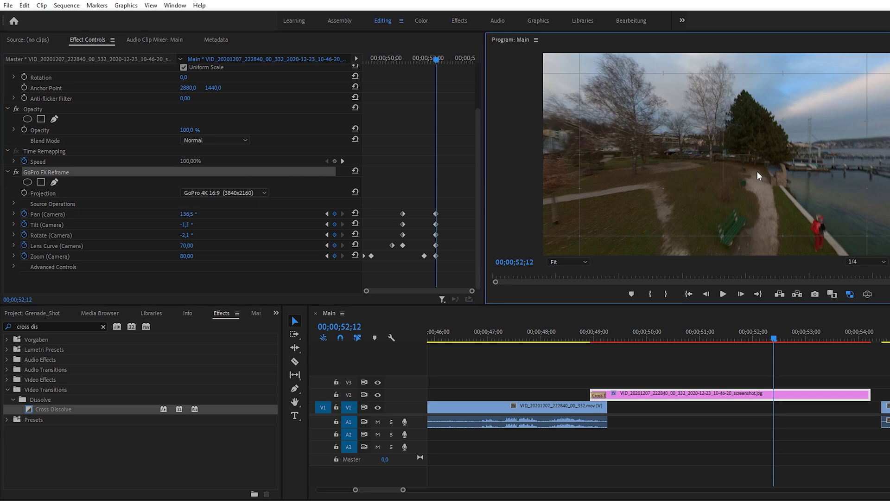
left_click_drag(757, 174, 812, 184)
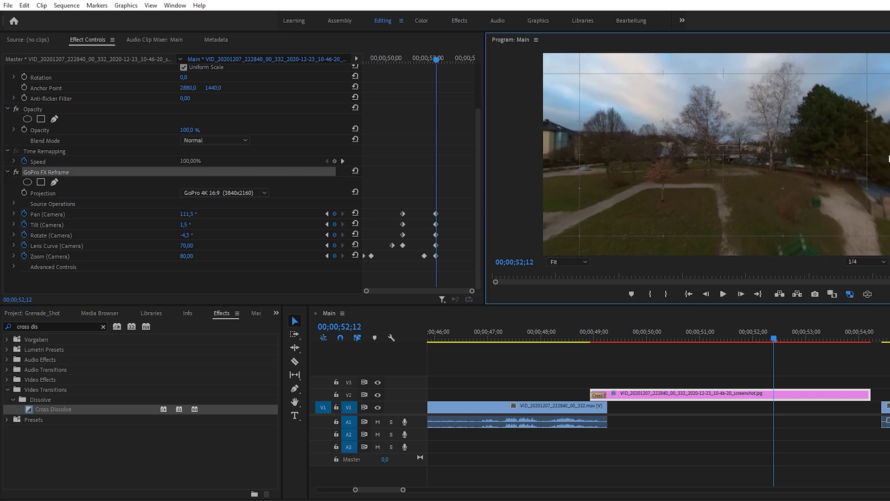
Move the second MOV clip later in the timeline and extend the screenshot clip's end over it.
left_click_drag(403, 490, 461, 489)
left_click_drag(710, 407, 749, 409)
left_click_drag(681, 394, 750, 394)
Keyframe the GoPro FX Reframe camera towards the boathouse at 00;00;55;20 and out over the lake at 00;00;58;19.
left_click(677, 394)
left_click_drag(479, 213, 479, 262)
left_click_drag(662, 339, 699, 340)
left_click(313, 173)
left_click_drag(695, 179, 788, 176)
left_click_drag(691, 188, 882, 173)
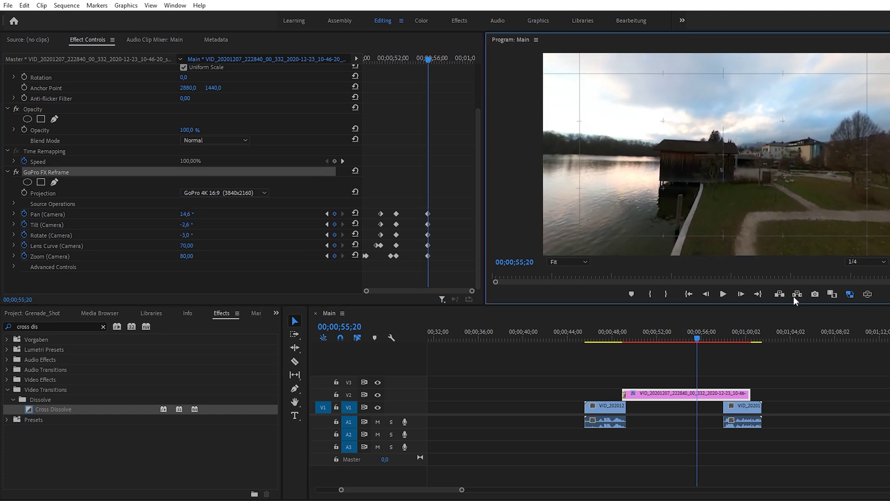
left_click_drag(697, 339, 730, 339)
left_click_drag(671, 191, 803, 176)
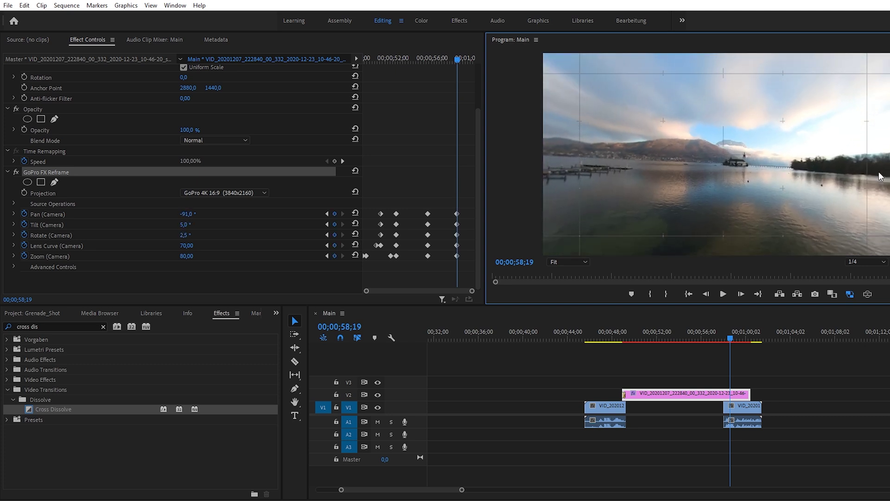
Lengthen the screenshot clip, shift the second MOV clip further back, and add another camera-angle keyframe nearer the clip's end.
left_click_drag(749, 394, 786, 393)
left_click_drag(745, 407, 837, 408)
left_click_drag(730, 339, 766, 339)
left_click(747, 397)
left_click(49, 229)
left_click_drag(725, 153, 761, 133)
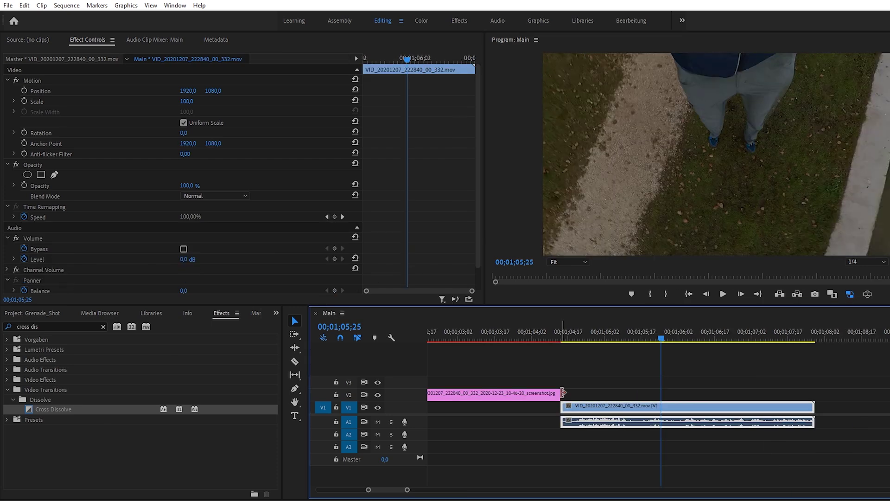
Add a 6-frame Cross Dissolve where the screenshot clip's end overlaps the second MOV clip and preview the transition.
left_click_drag(60, 411, 565, 388)
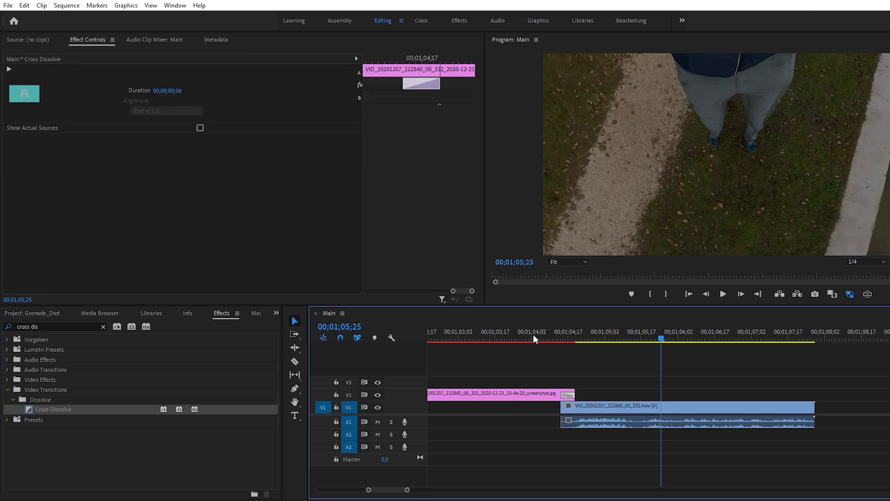
left_click(527, 335)
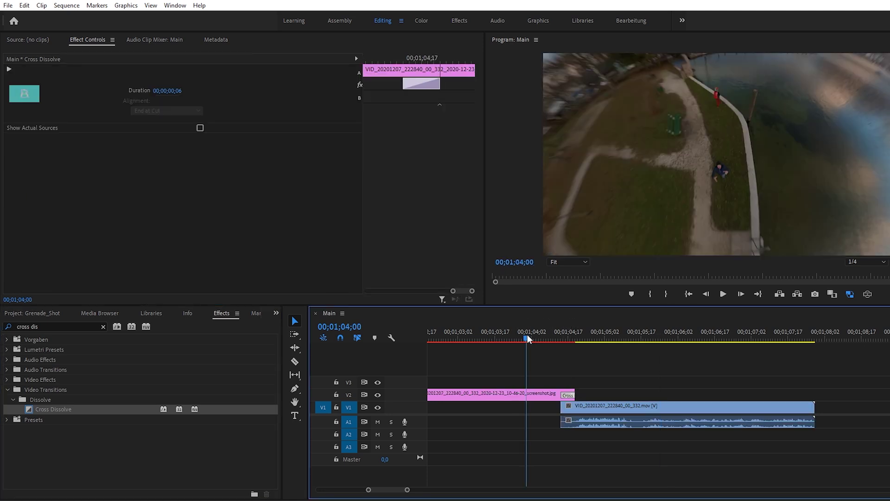
left_click(723, 294)
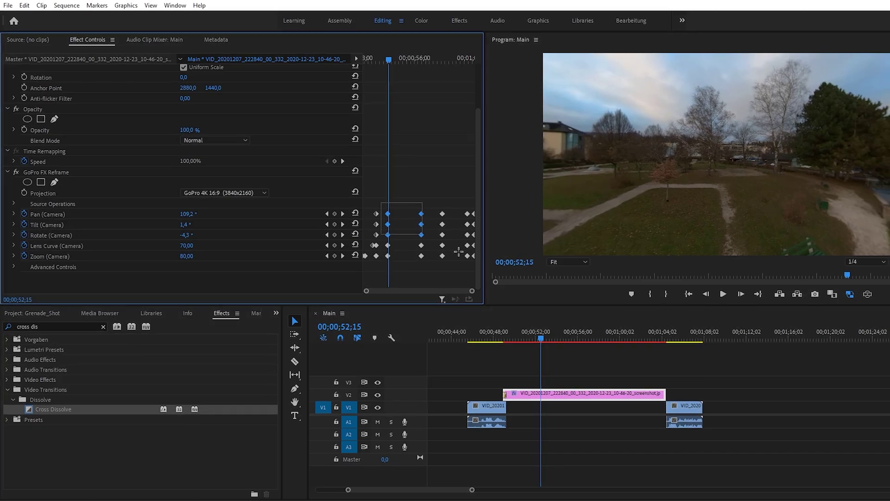
Select all GoPro FX Reframe keyframes of the screenshot clip and set their interpolation to Continuous Bezier.
left_click_drag(459, 252, 492, 268)
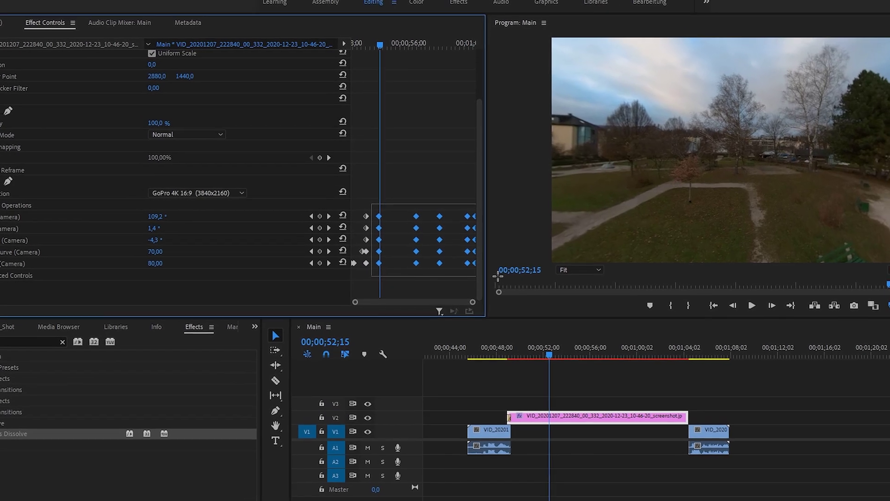
left_click_drag(412, 272, 347, 205)
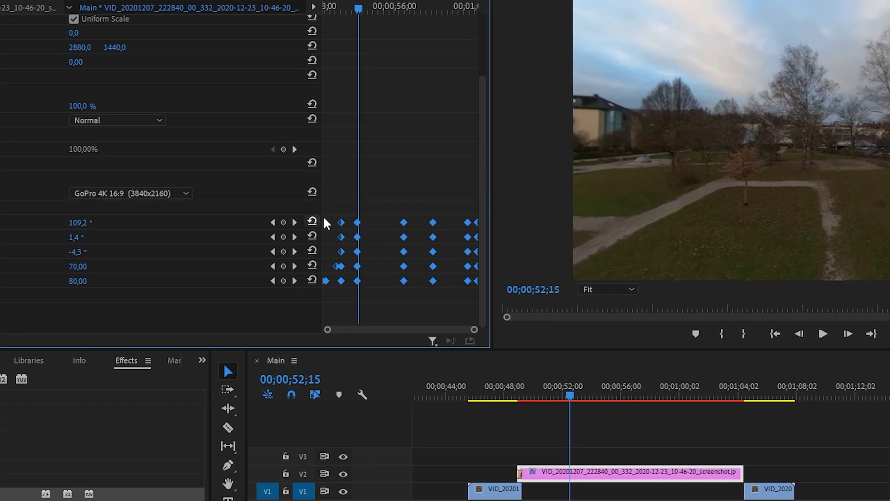
right_click(342, 224)
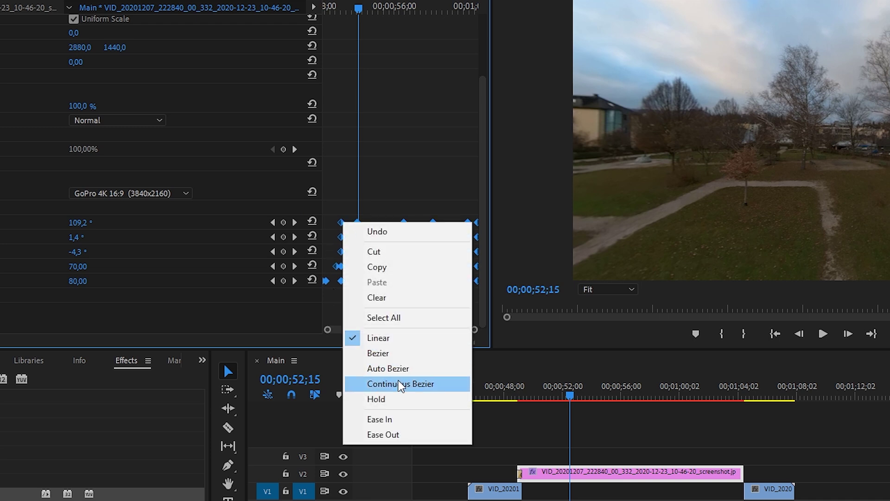
left_click(424, 383)
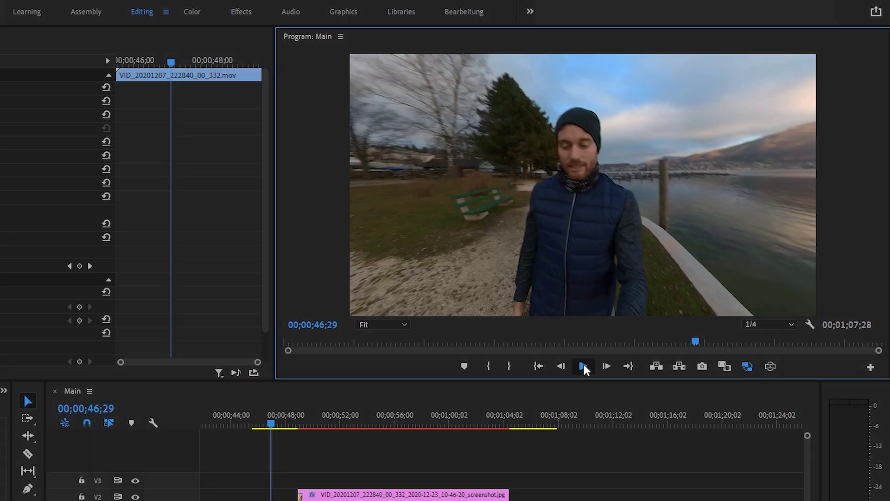
In After Effects, select the adjustment layer's Black&White effect and start a wiggle(1 expression on the layer's Position.
left_click(583, 365)
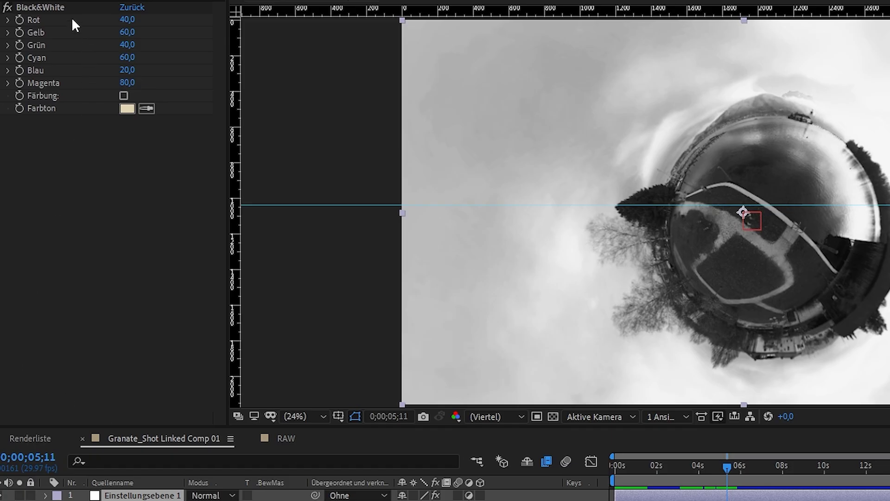
left_click(70, 7)
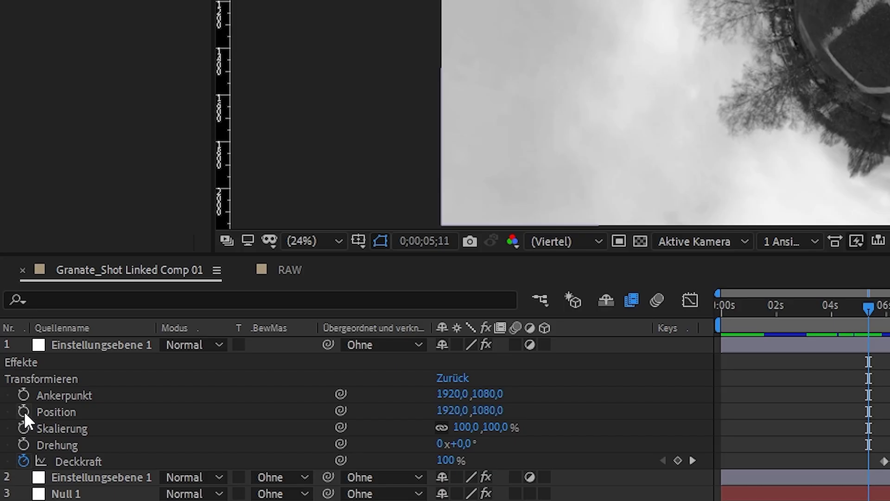
left_click(25, 411, "alt")
type("wi")
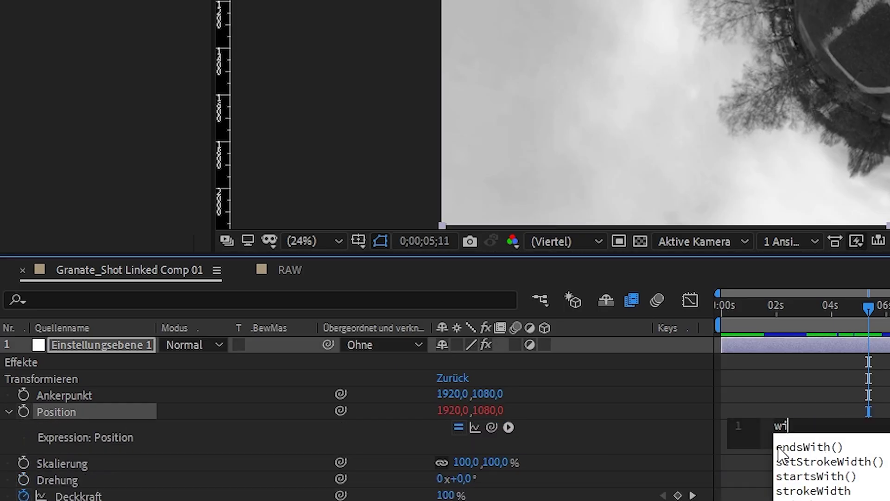
type("ggle(1")
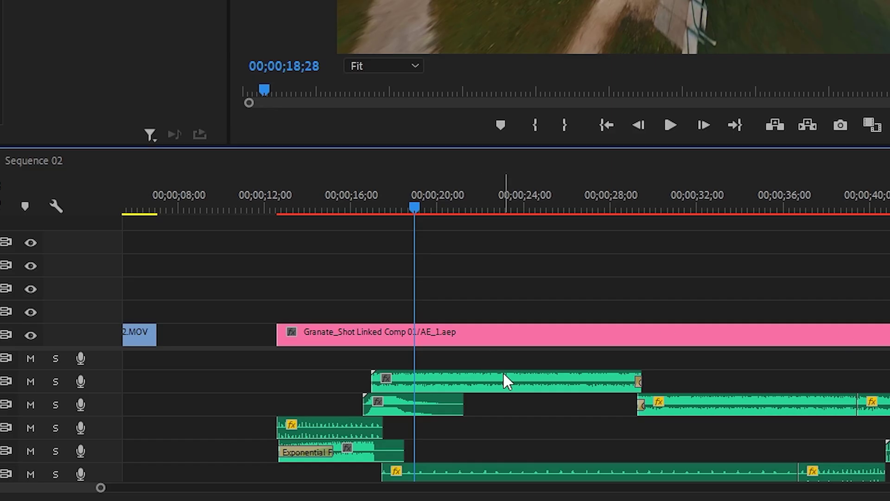
Look through the layered sound clips beneath the linked Granate_Shot composition in the Premiere Pro sequence.
left_click(505, 380)
left_click(436, 404)
left_click(685, 398)
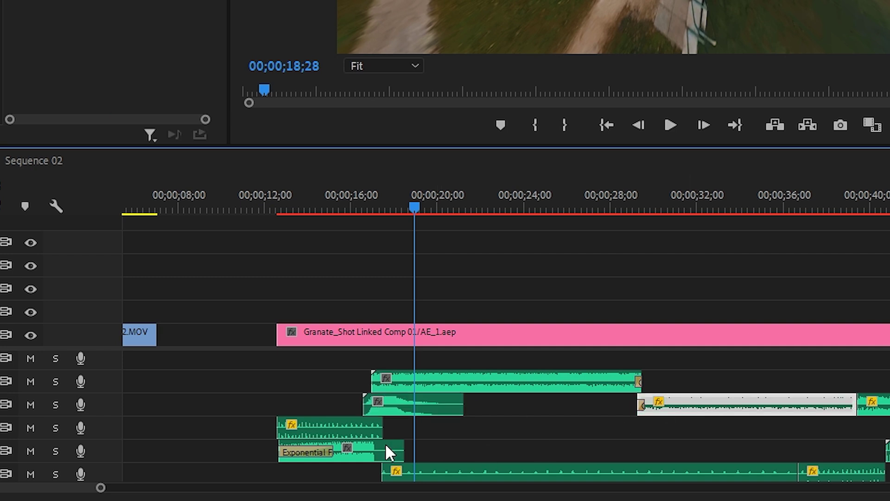
left_click(341, 427)
left_click(377, 450)
left_click(528, 467)
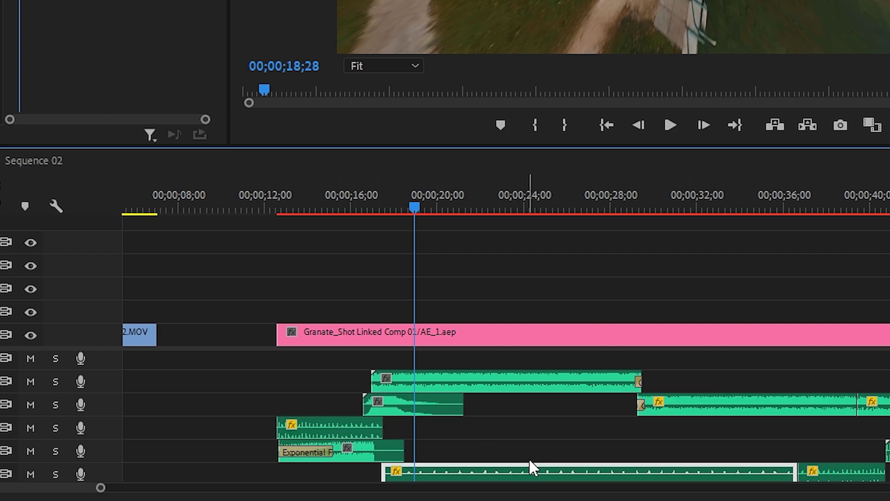
left_click(536, 411)
left_click(584, 431)
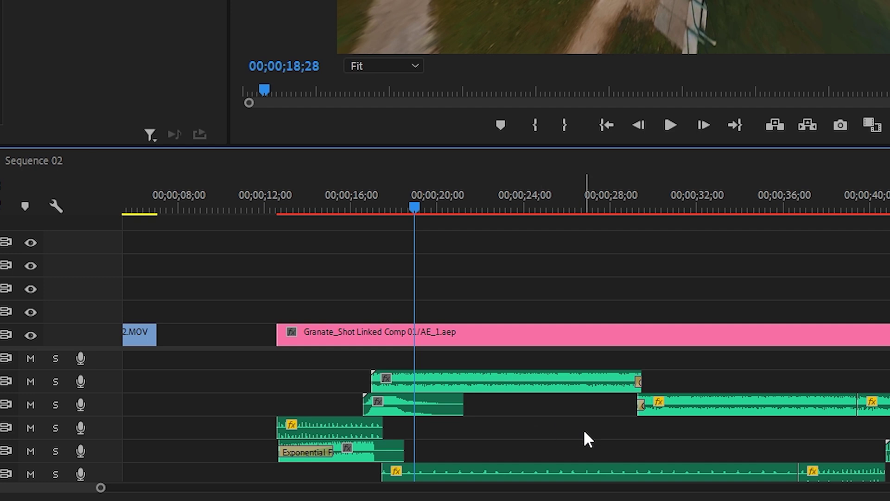